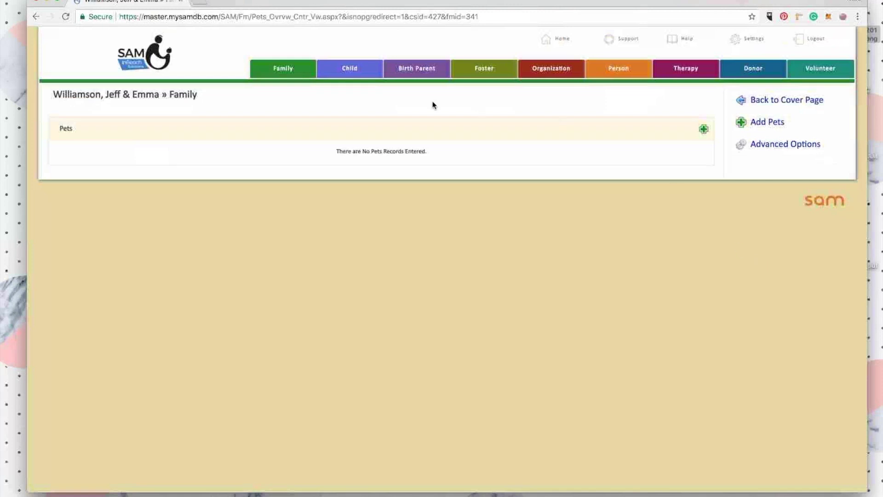
# Preview the new-pet form's Pet Type list, then go back to the family's Pets page and open Settings.
pyautogui.click(704, 130)
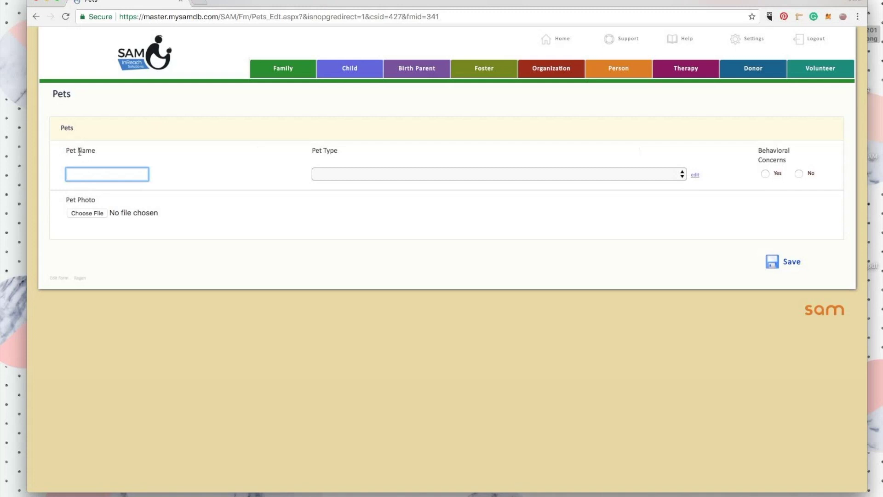
pyautogui.click(377, 178)
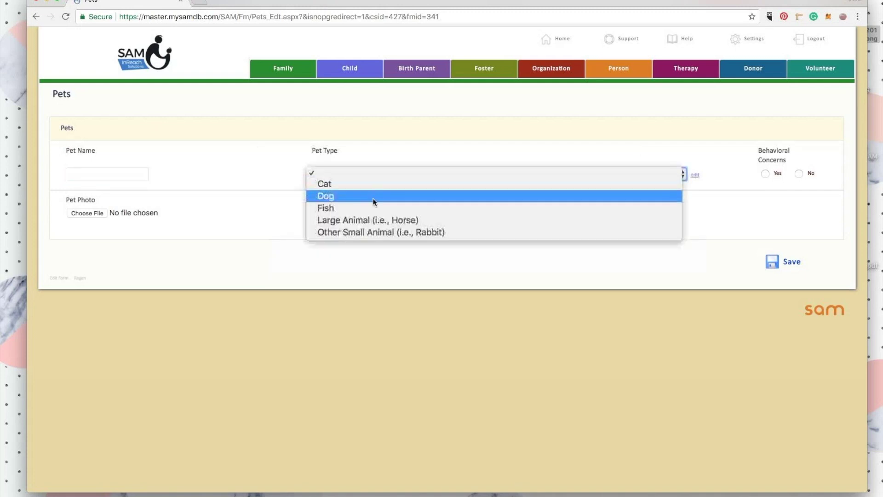
pyautogui.click(360, 122)
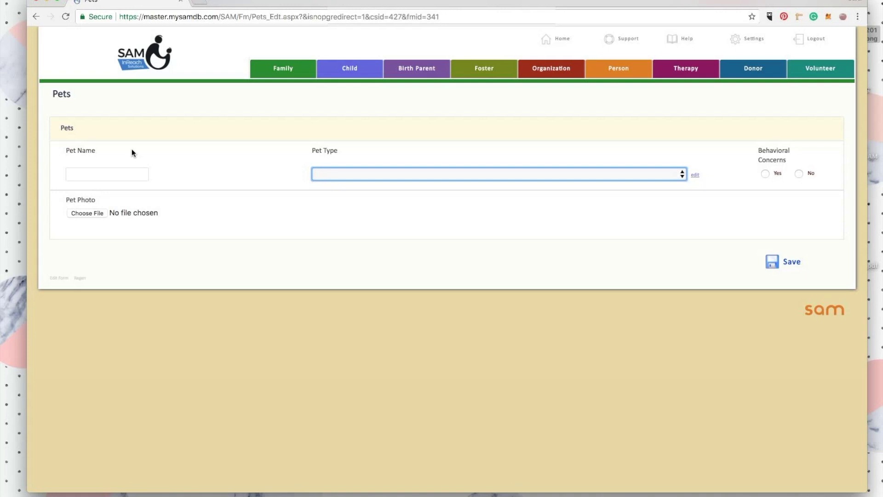
pyautogui.click(36, 16)
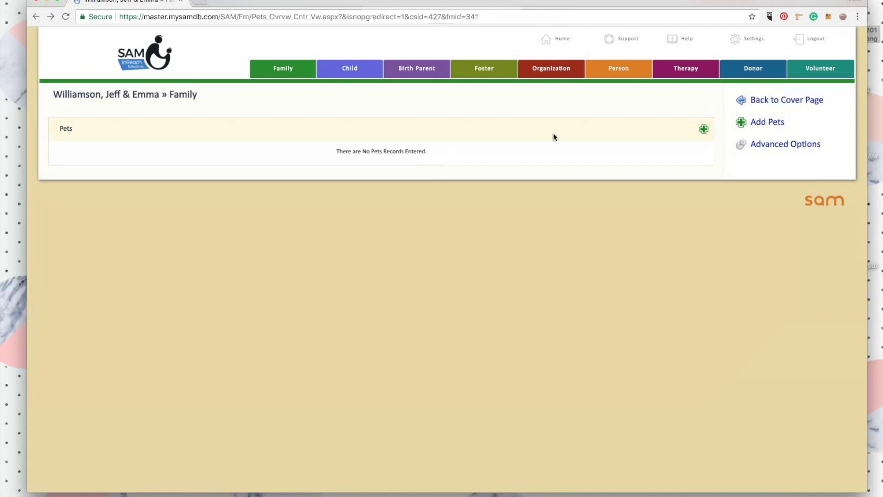
pyautogui.click(742, 37)
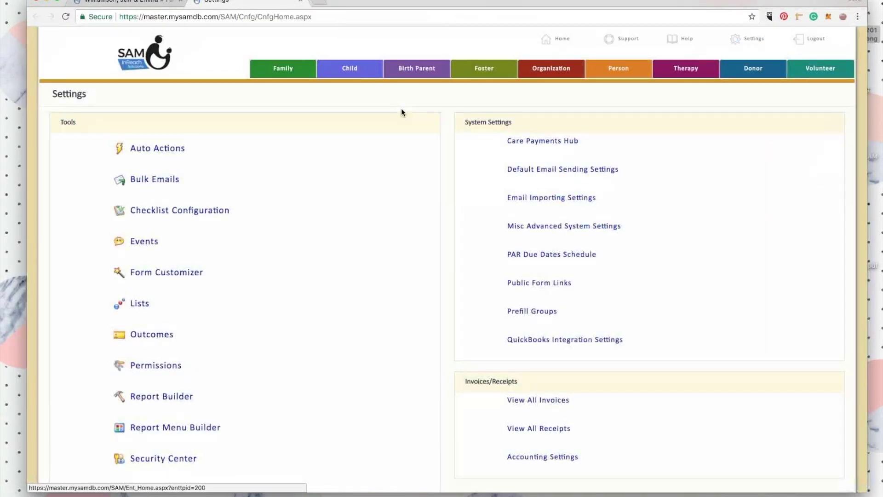
# Go to Tables and Fields > Pets > Advanced Table Properties and edit 'Can be used on Checklists'.
pyautogui.scroll(-5, 157, 255)
pyautogui.click(147, 398)
pyautogui.scroll(-13, 297, 278)
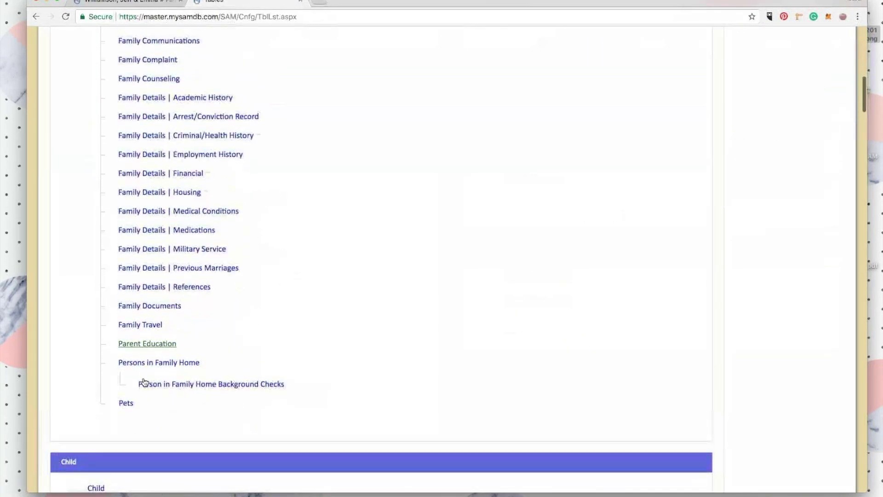
pyautogui.click(123, 403)
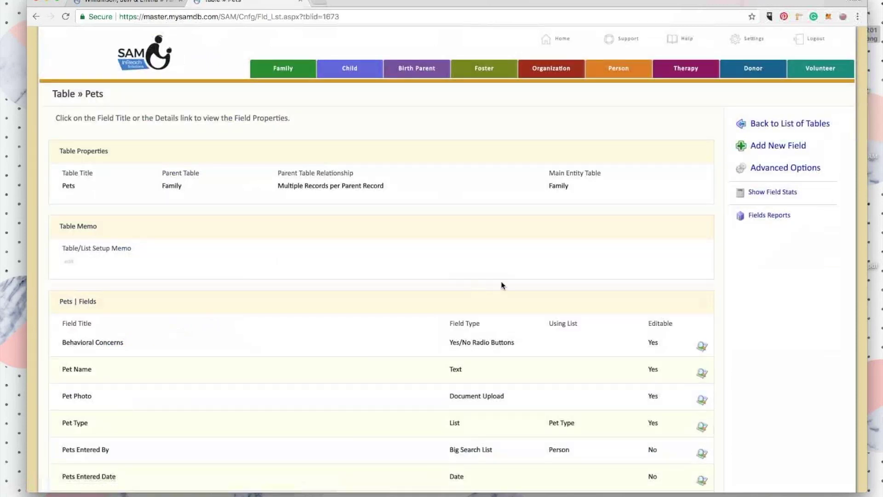
pyautogui.click(762, 168)
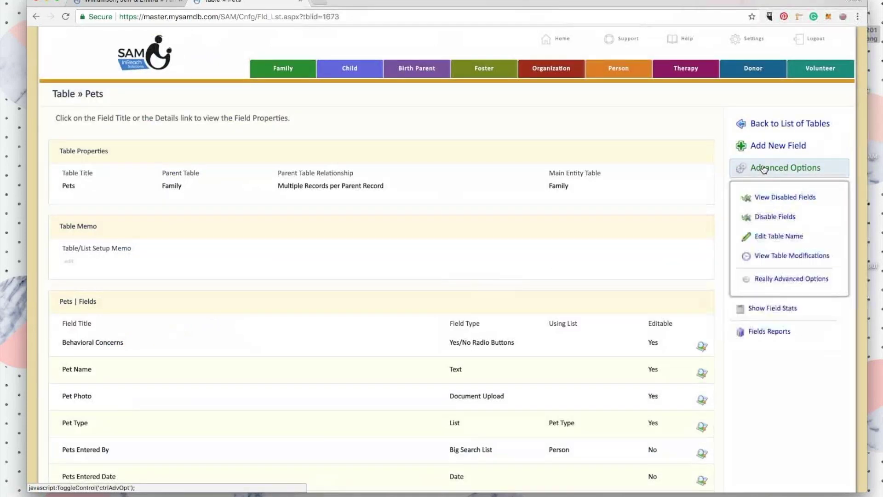
pyautogui.click(767, 278)
pyautogui.scroll(-3, 768, 278)
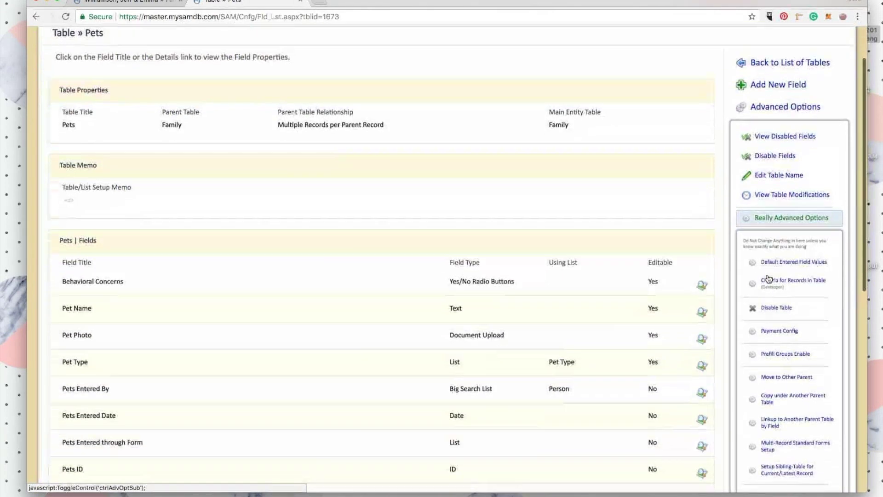
pyautogui.click(798, 438)
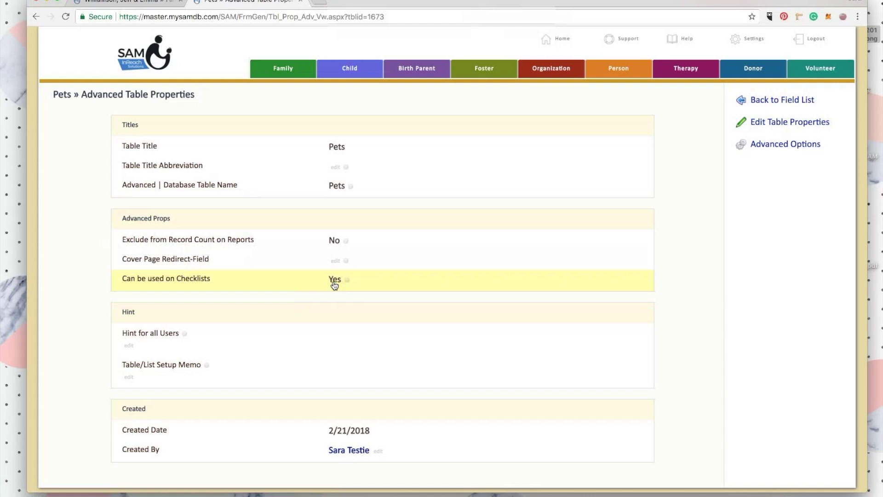
pyautogui.click(334, 282)
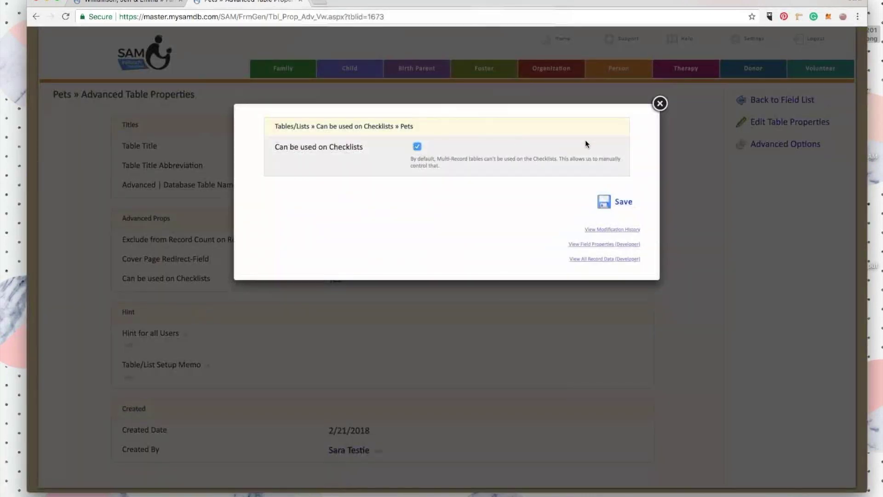
# Leave 'Can be used on Checklists' enabled for Pets and return to Settings.
pyautogui.click(660, 103)
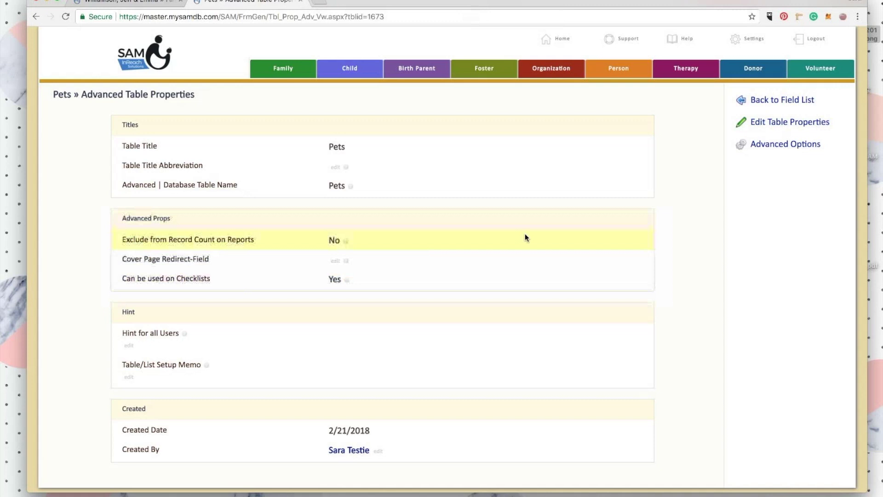
pyautogui.click(752, 43)
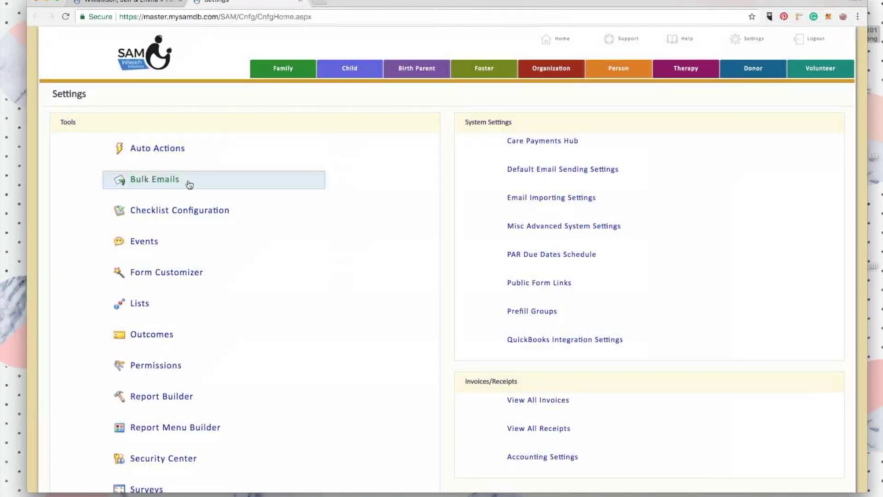
# Open the Family Checklist from Checklist Configuration and scroll to the Pet Check section.
pyautogui.click(220, 211)
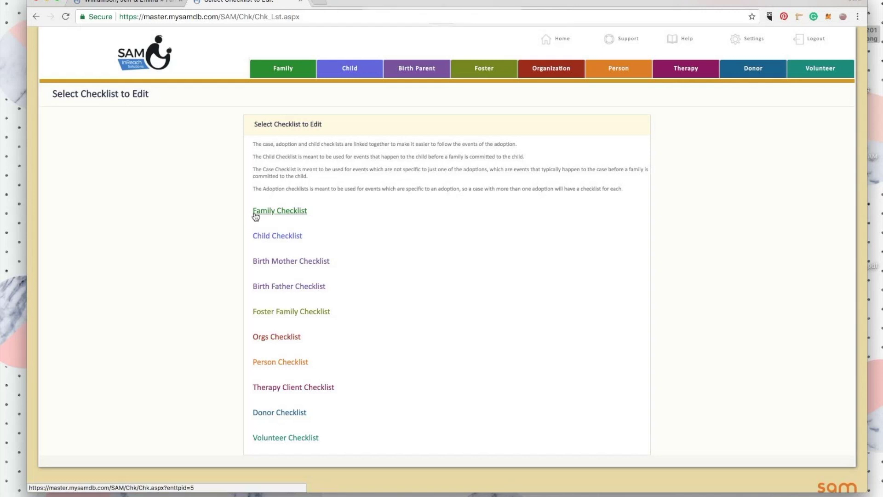
pyautogui.click(278, 211)
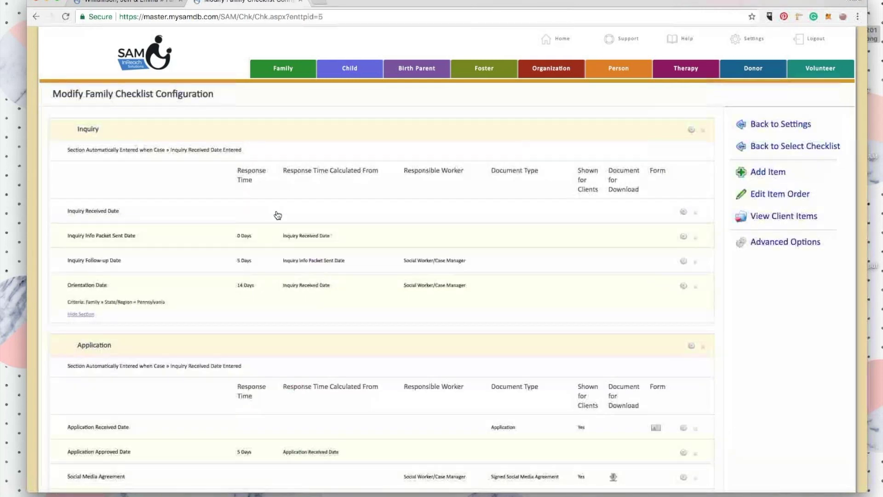
pyautogui.scroll(-5, 81, 166)
pyautogui.scroll(-20, 81, 163)
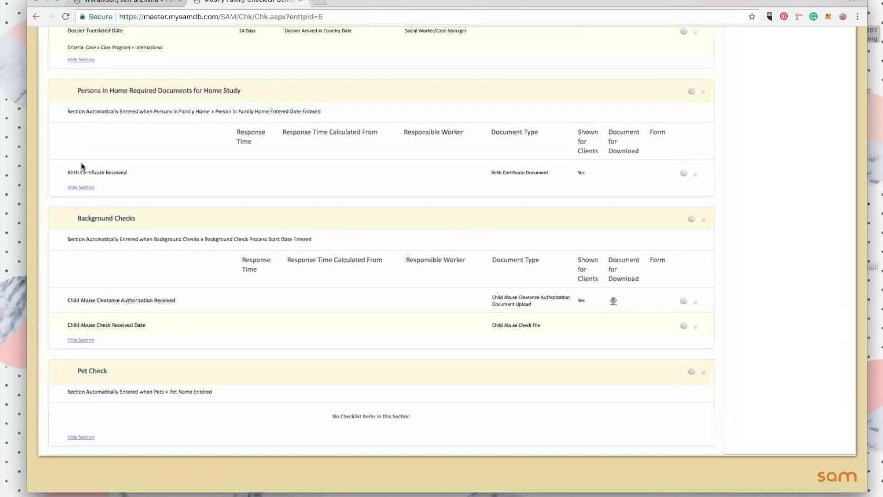
# Try removing the empty Pet Check section, then start adding a new checklist item.
pyautogui.click(697, 375)
pyautogui.click(576, 90)
pyautogui.click(544, 138)
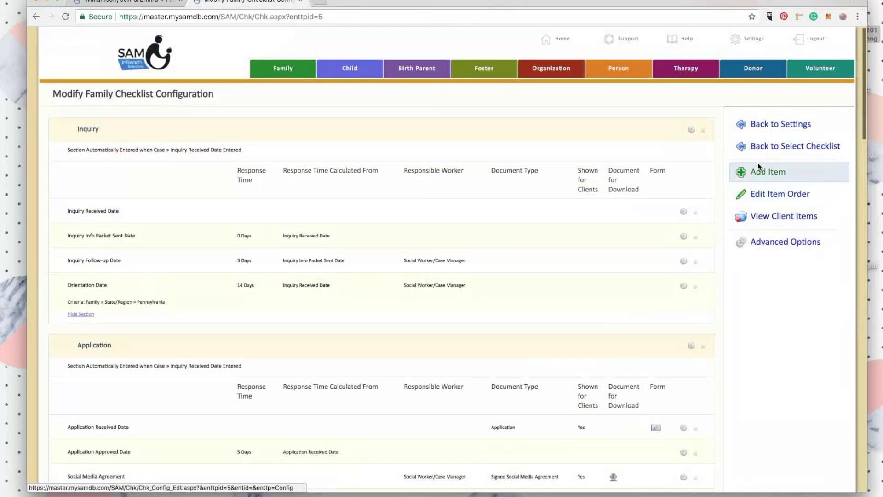
pyautogui.click(770, 180)
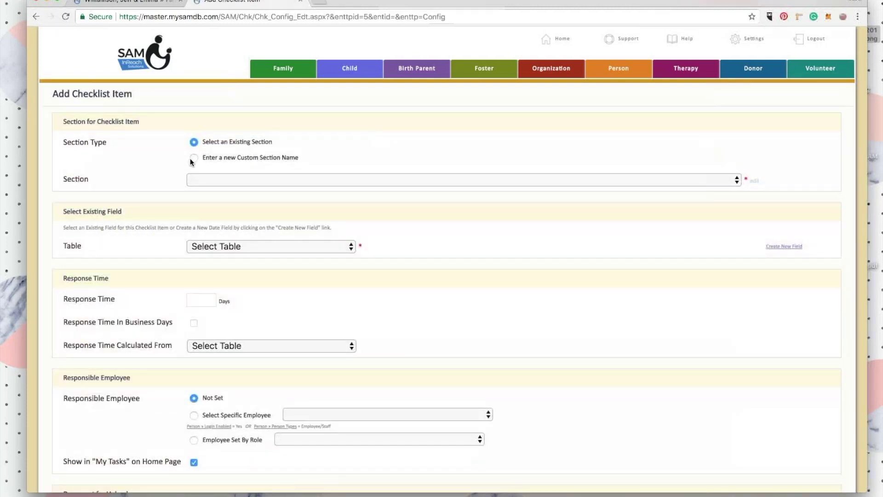
# Put the new item in a new custom section named 'Pets'.
pyautogui.click(194, 159)
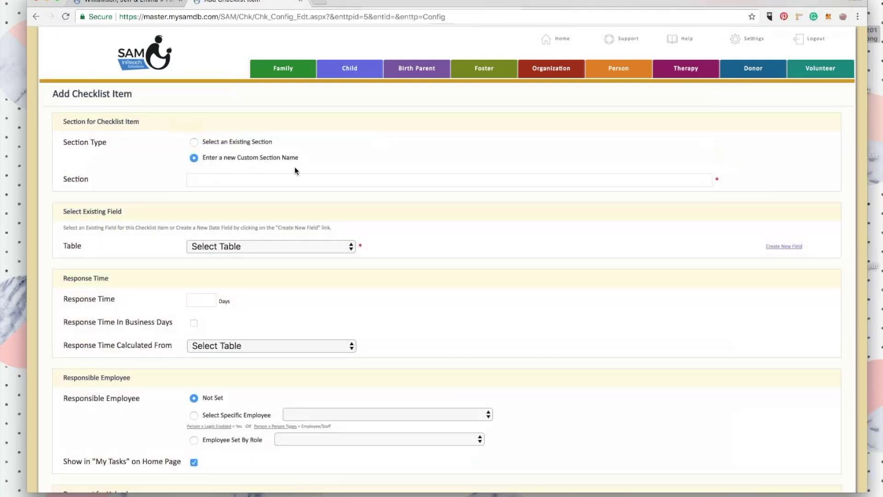
pyautogui.click(289, 178)
pyautogui.write('Pets')
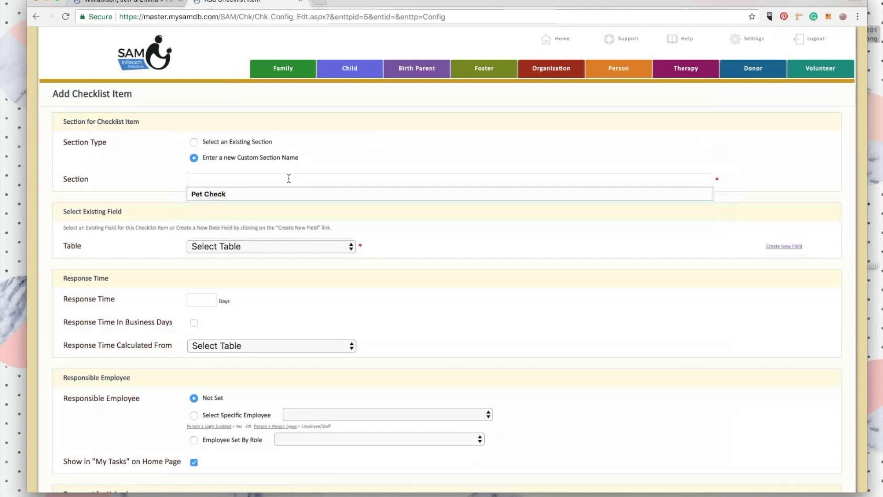
pyautogui.click(368, 140)
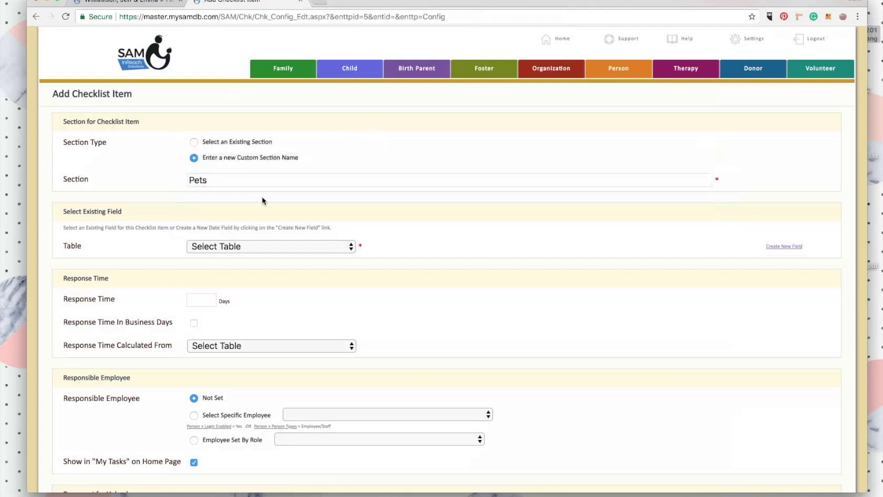
pyautogui.scroll(-2, 261, 197)
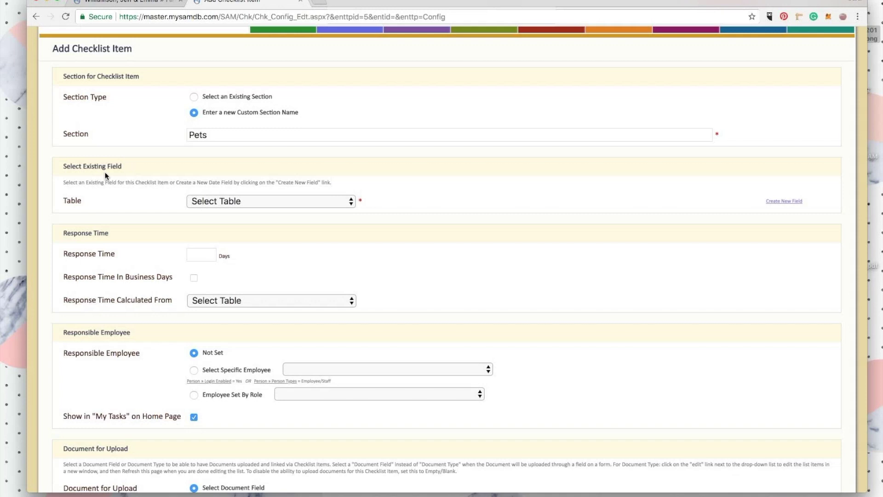
# Base the item on the Pets table and choose to create a new field.
pyautogui.click(254, 200)
pyautogui.click(246, 384)
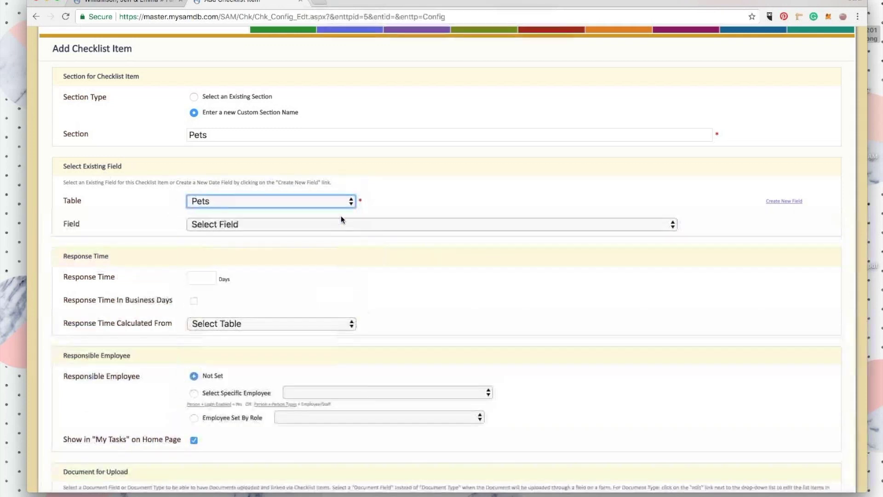
pyautogui.click(225, 227)
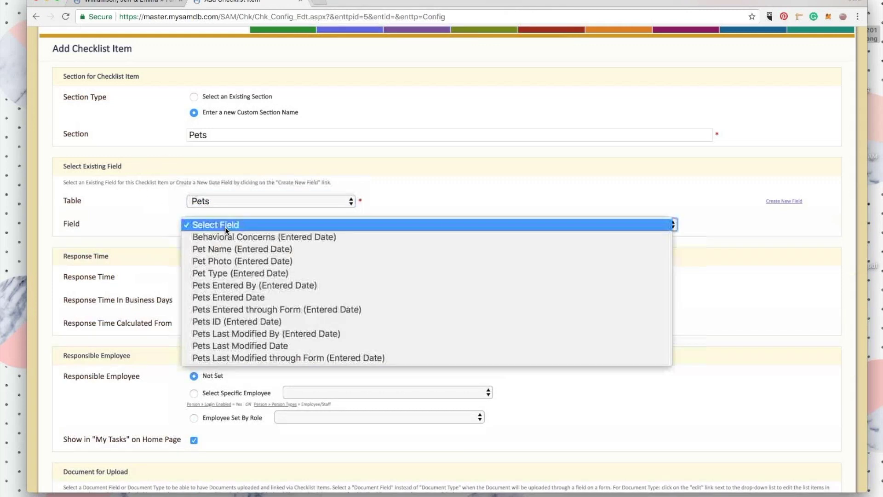
pyautogui.click(452, 224)
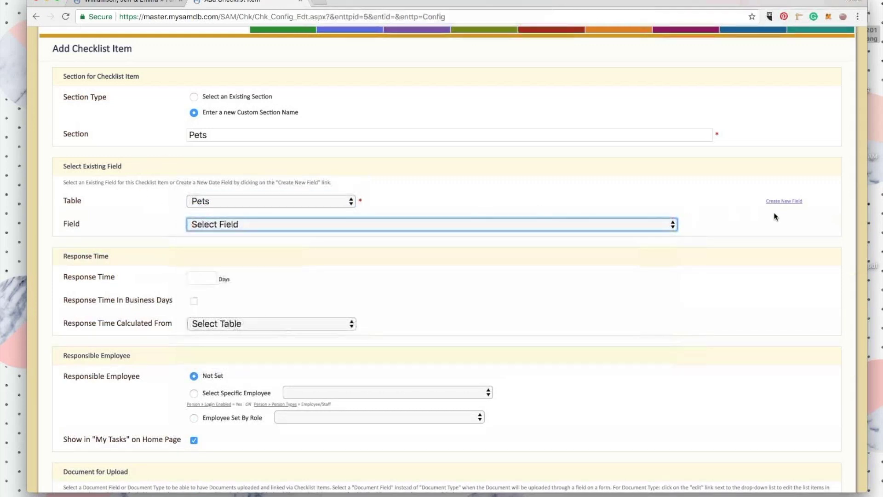
pyautogui.click(784, 203)
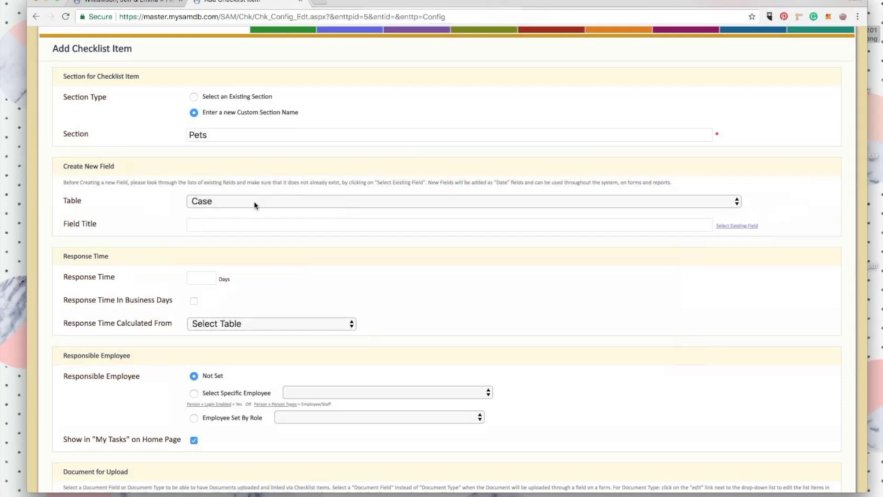
# Create the new field on the Pets table titled 'Vaccination Records'.
pyautogui.click(254, 201)
pyautogui.click(211, 355)
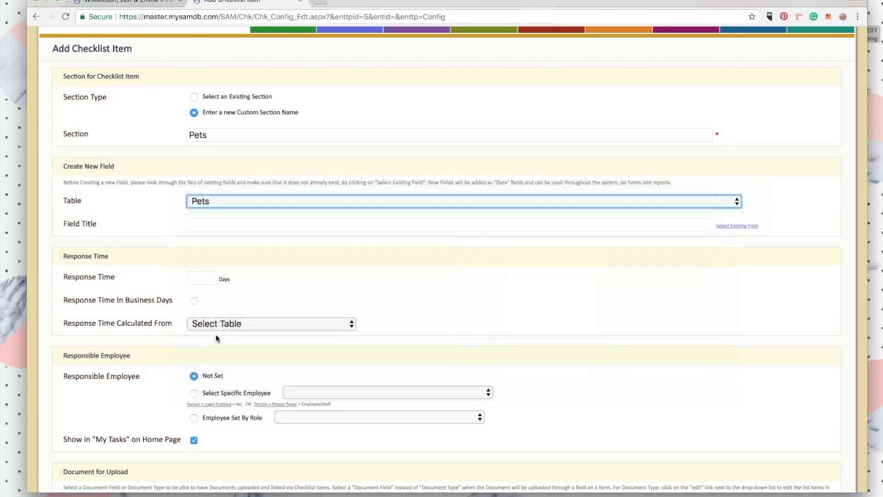
pyautogui.click(235, 222)
pyautogui.write('Vaccination Records')
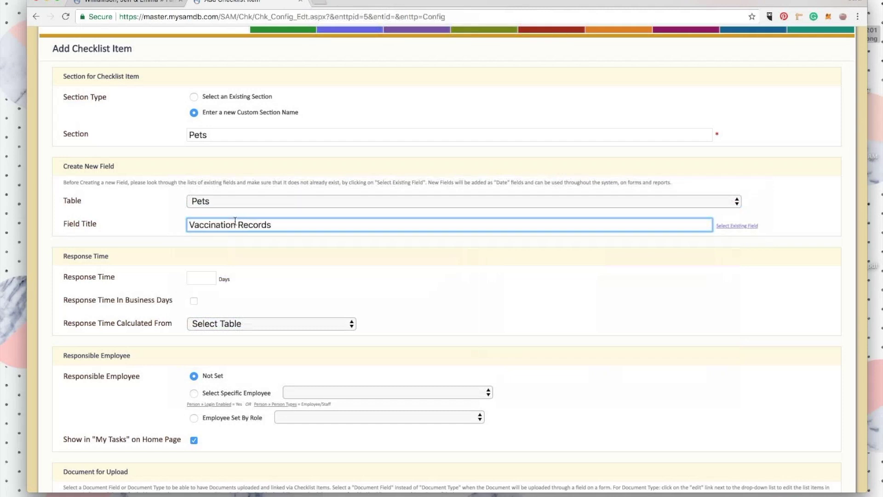
pyautogui.click(274, 258)
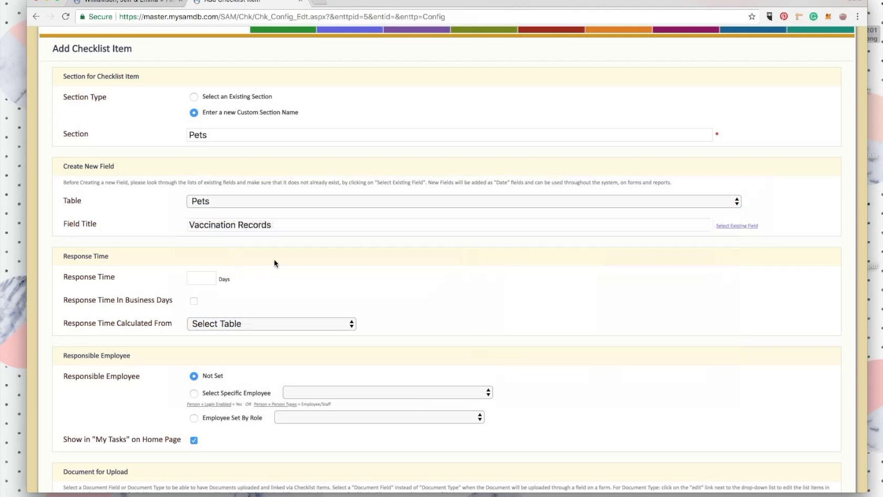
# Set the response time to 30 business days.
pyautogui.scroll(-2, 274, 258)
pyautogui.scroll(-2, 274, 259)
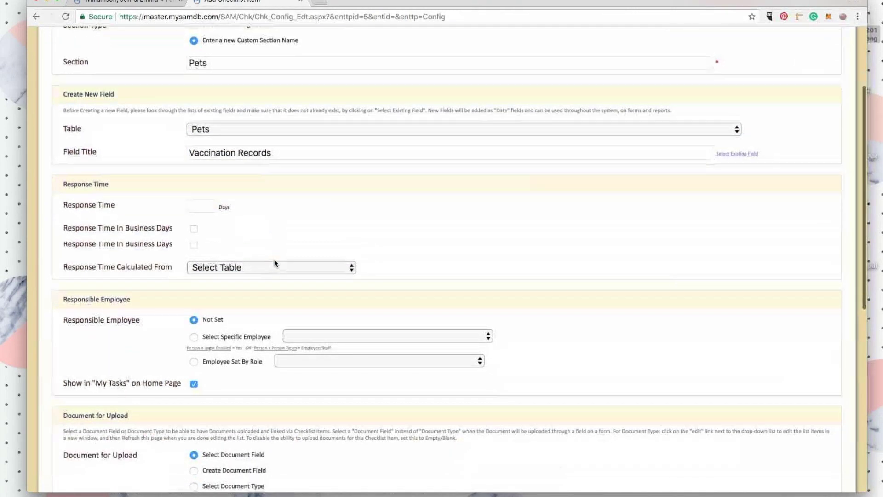
pyautogui.click(202, 194)
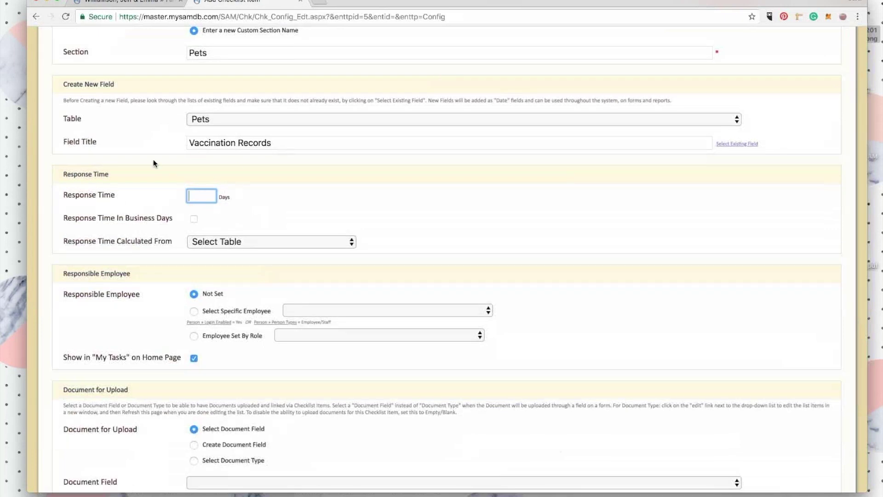
pyautogui.write('30')
pyautogui.click(219, 203)
pyautogui.click(193, 219)
# Calculate the response time from the Pets table's Pets Entered Date.
pyautogui.click(232, 239)
pyautogui.click(202, 423)
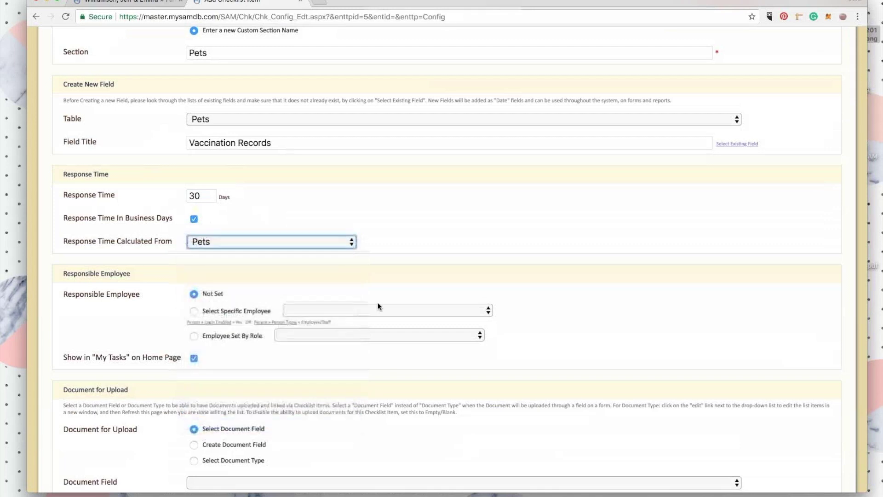
pyautogui.click(611, 242)
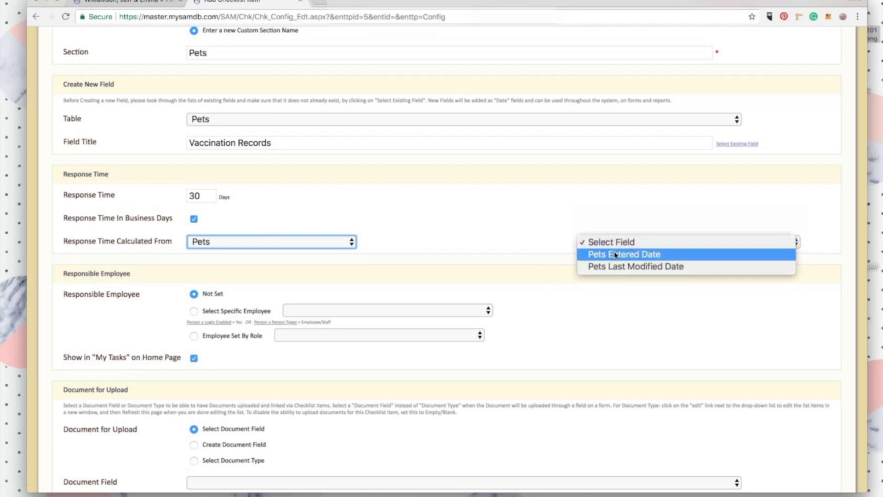
pyautogui.click(616, 254)
pyautogui.scroll(-1, 534, 248)
pyautogui.scroll(-1, 534, 248)
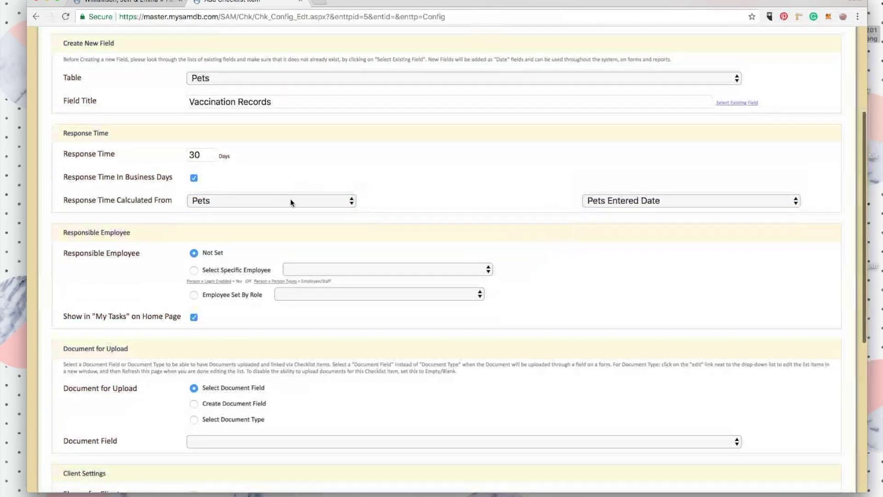
pyautogui.click(291, 201)
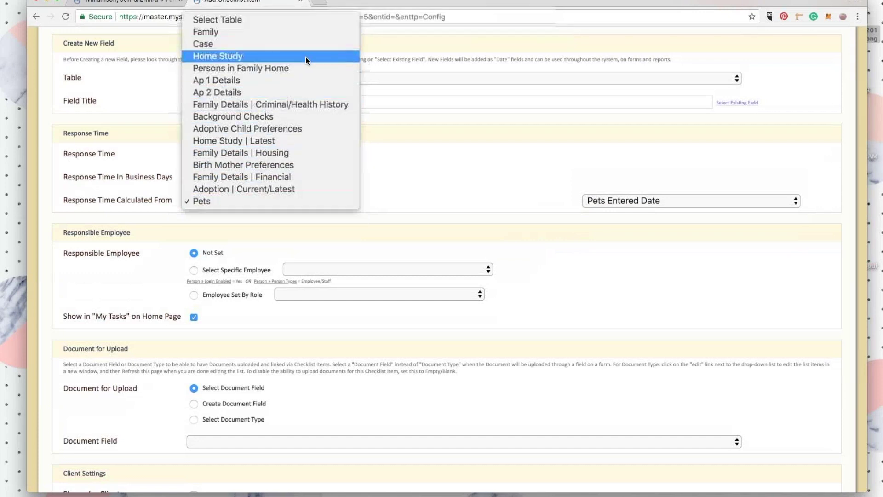
pyautogui.click(437, 138)
pyautogui.scroll(-3, 396, 192)
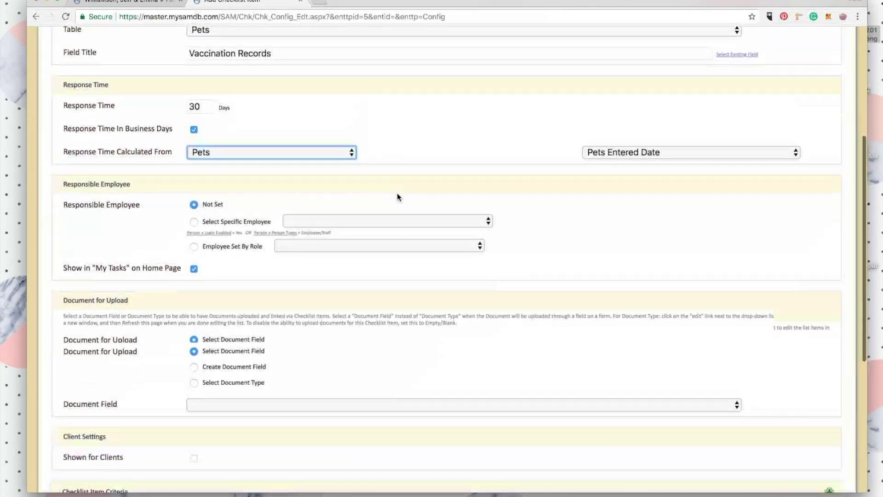
pyautogui.scroll(-2, 397, 196)
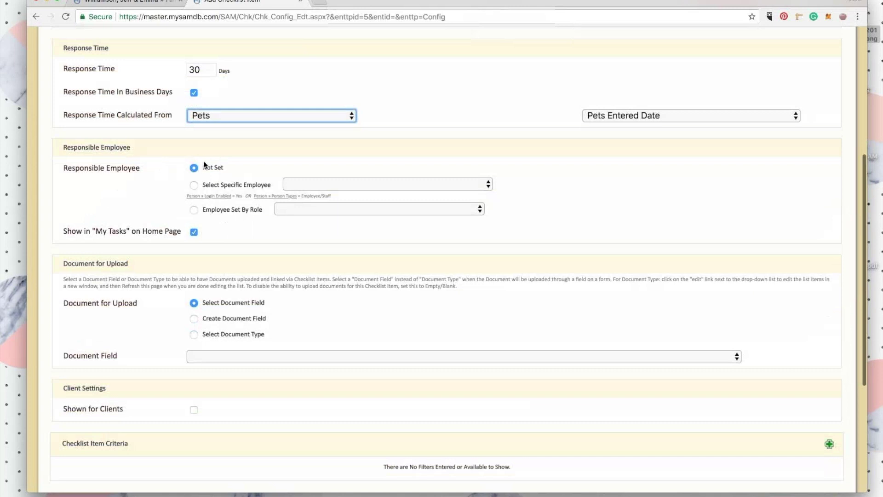
# Have the responsible employee set by role instead of a specific employee.
pyautogui.click(192, 184)
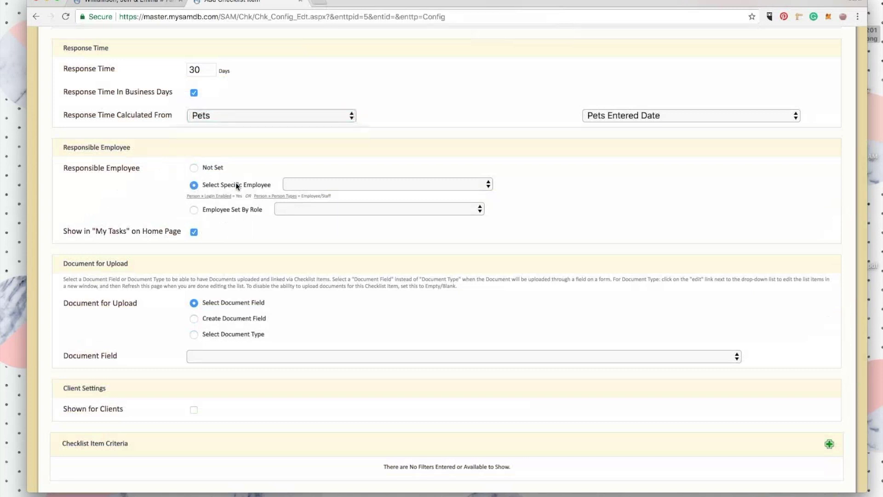
pyautogui.click(312, 184)
pyautogui.click(194, 209)
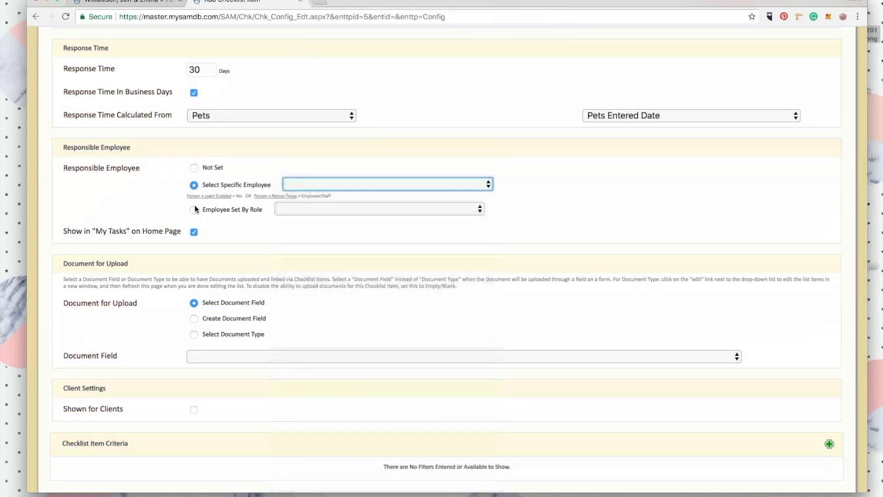
pyautogui.click(336, 209)
pyautogui.scroll(-10, 338, 276)
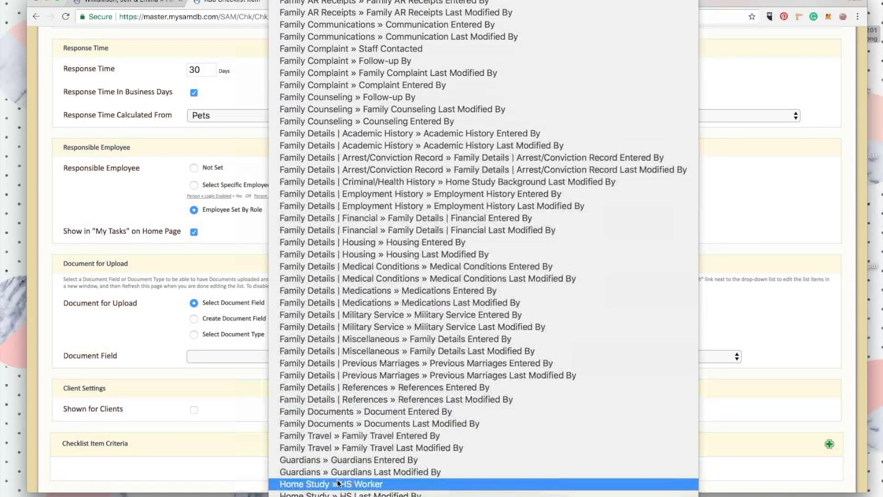
# Make Home Study » HS Worker the responsible role.
pyautogui.click(338, 483)
pyautogui.scroll(-4, 117, 198)
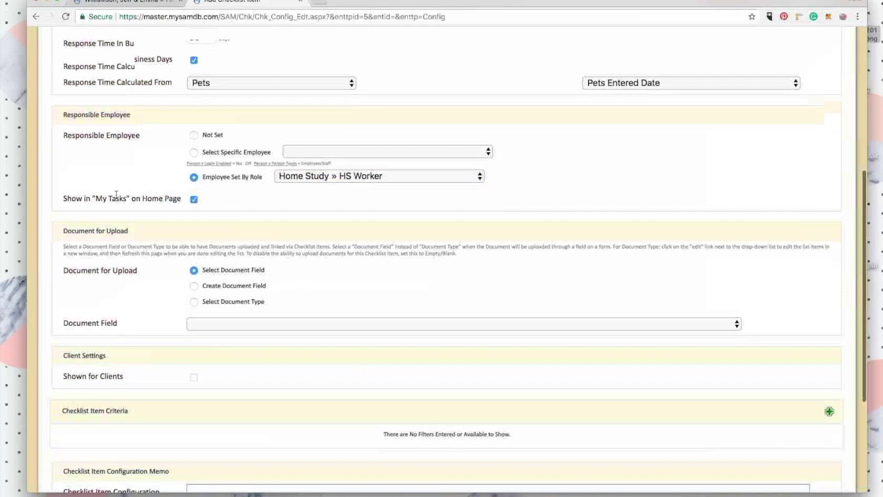
pyautogui.scroll(-2, 117, 197)
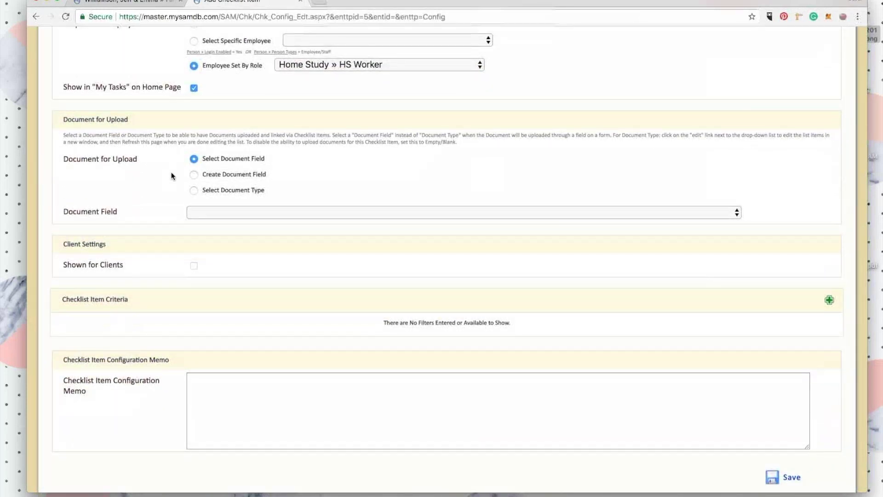
# Create a Vaccination Records document field with a new doc type, shown for clients.
pyautogui.click(194, 174)
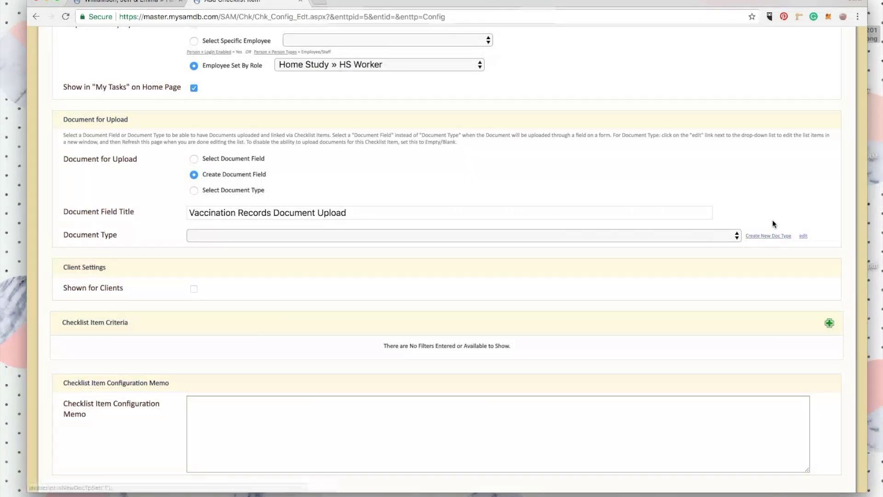
pyautogui.click(767, 235)
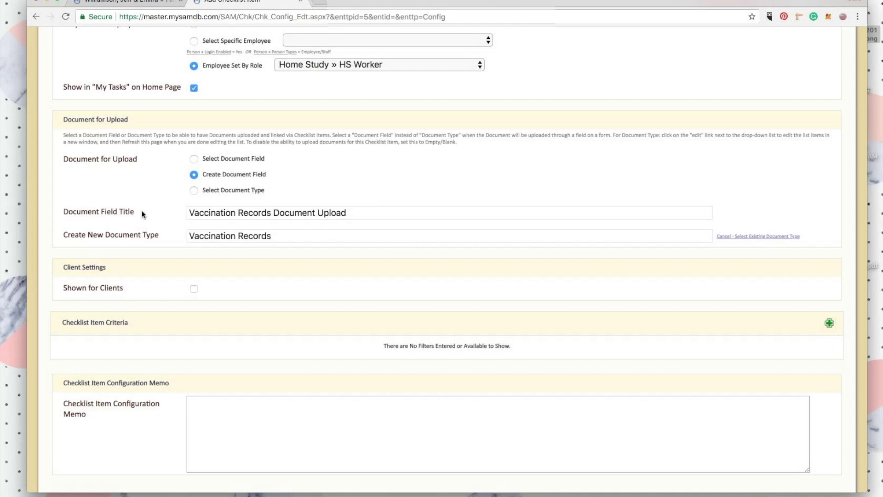
pyautogui.scroll(4, 141, 211)
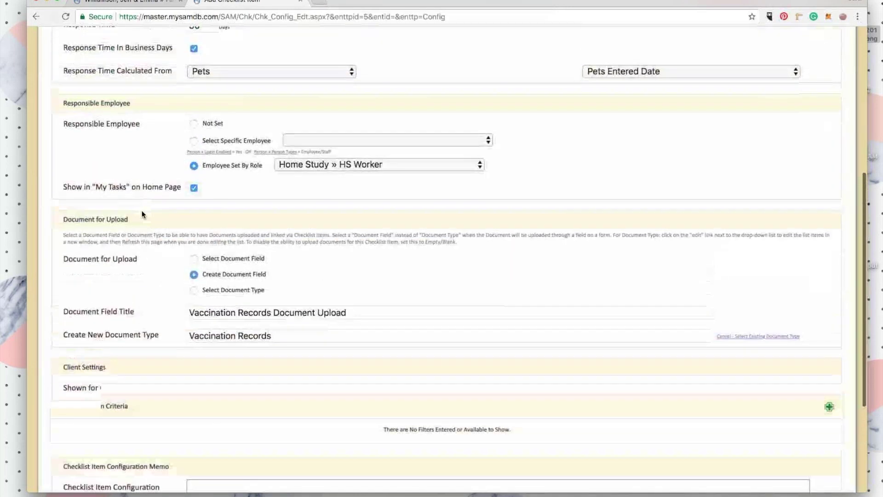
pyautogui.scroll(-4, 142, 211)
pyautogui.scroll(-2, 142, 210)
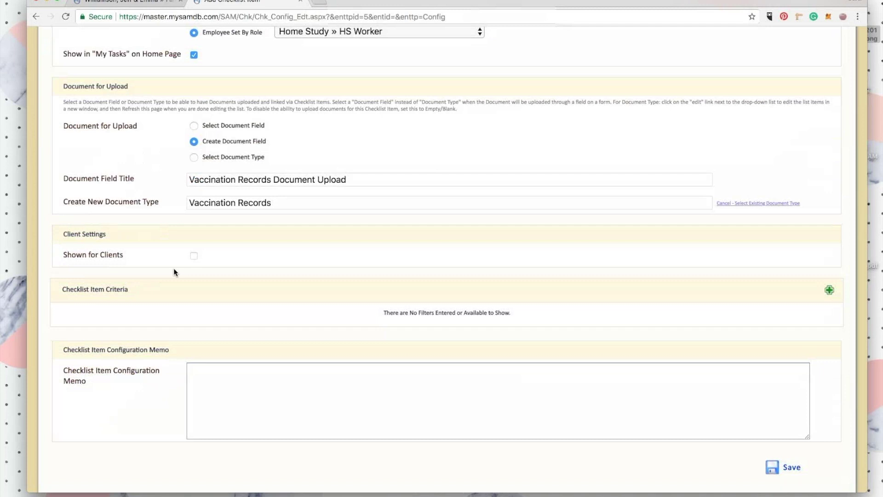
pyautogui.click(194, 256)
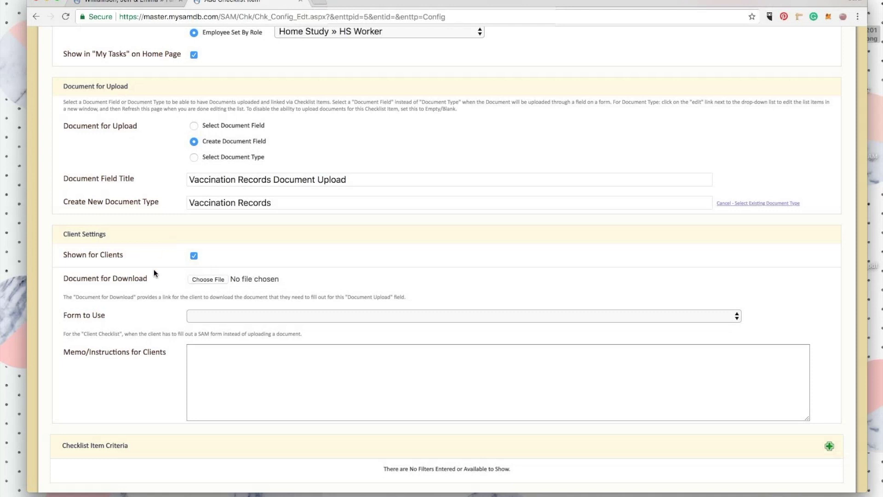
# Add client instructions 'Please upload the latest vaccination records. Each pet needs to be vaccinated!' and save.
pyautogui.scroll(-3, 154, 271)
pyautogui.click(246, 303)
pyautogui.write('Pleas')
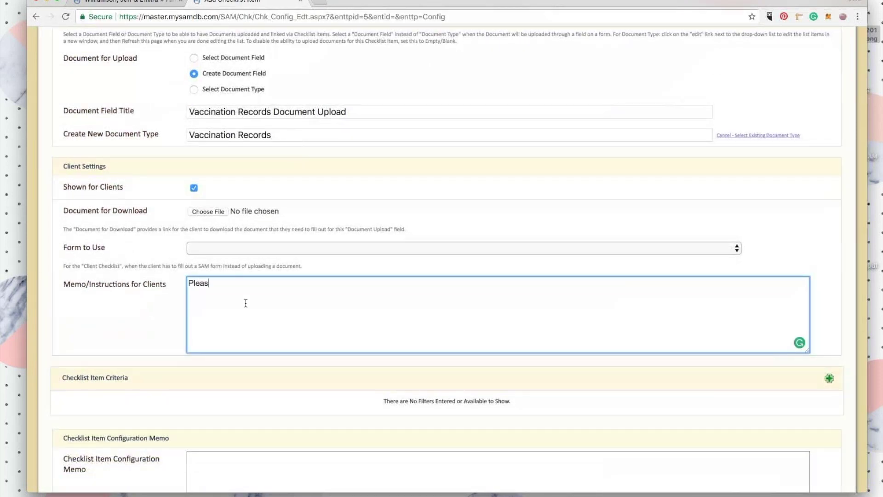
pyautogui.write('e upload the latest vac')
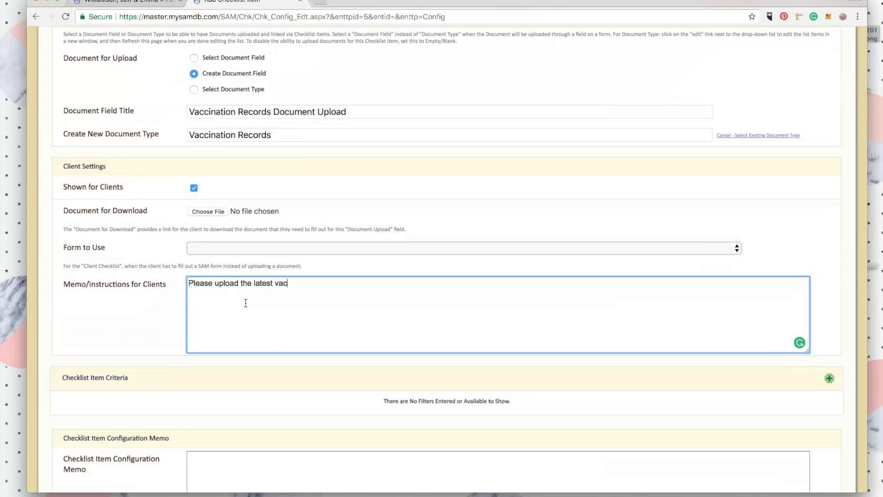
pyautogui.write('cination records. Each pet needs to be vaccinated!')
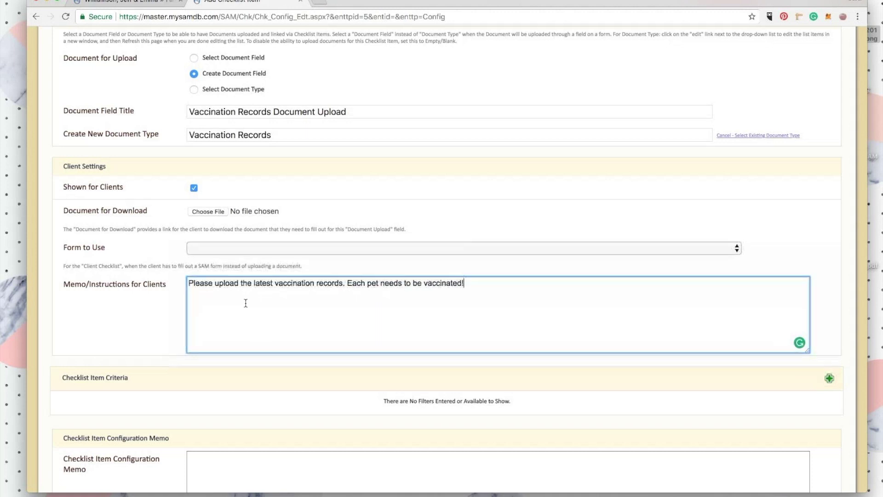
pyautogui.scroll(-3, 437, 290)
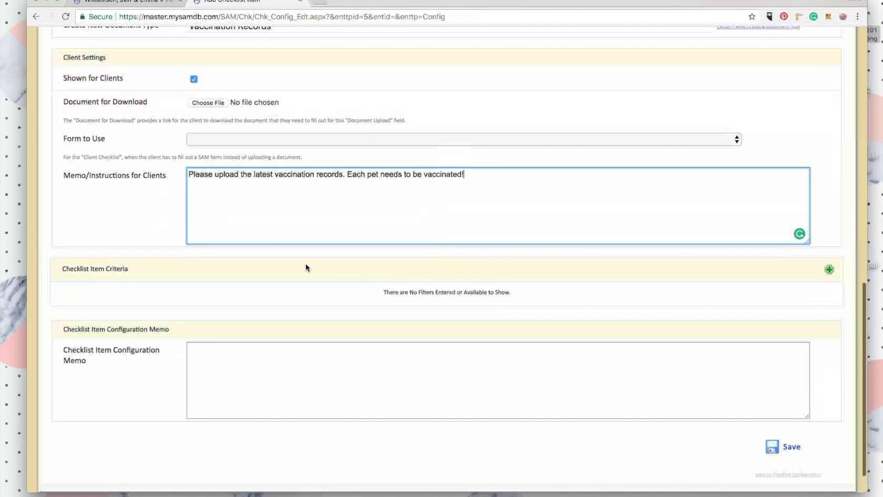
pyautogui.click(88, 259)
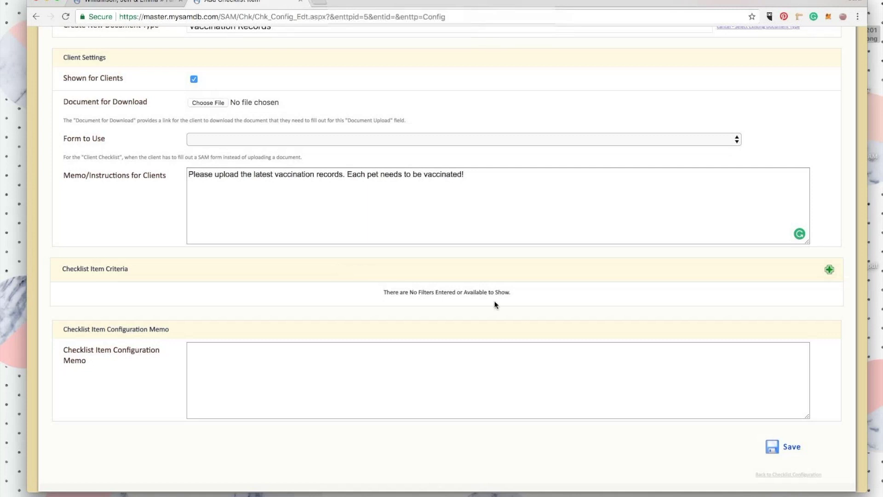
pyautogui.click(792, 446)
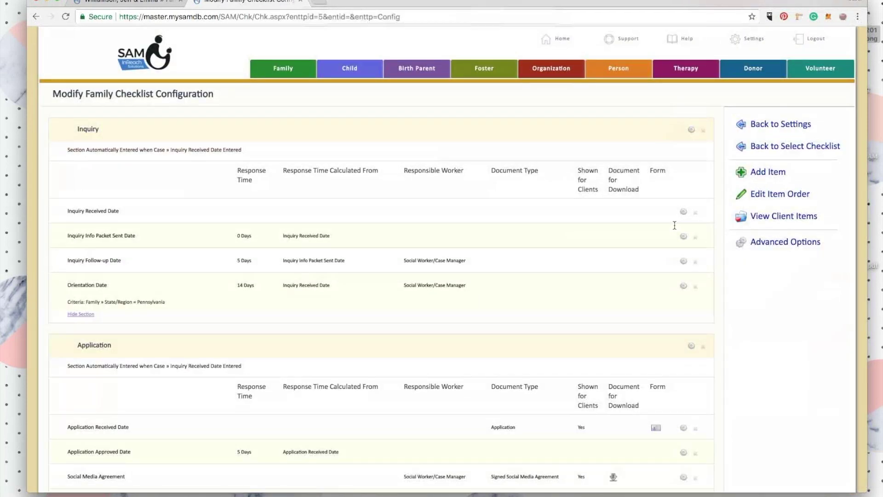
# Scroll to the Pets section, now listing Vaccination Records, and edit its settings.
pyautogui.scroll(-15, 674, 225)
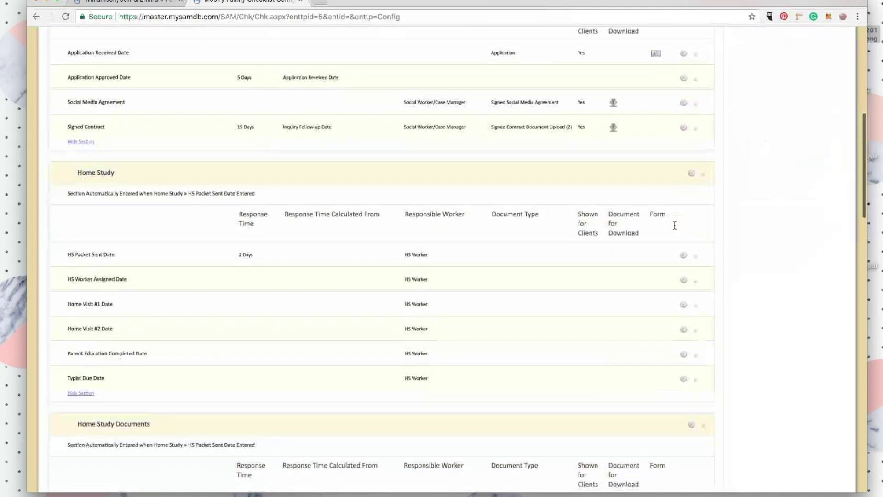
pyautogui.scroll(-15, 674, 225)
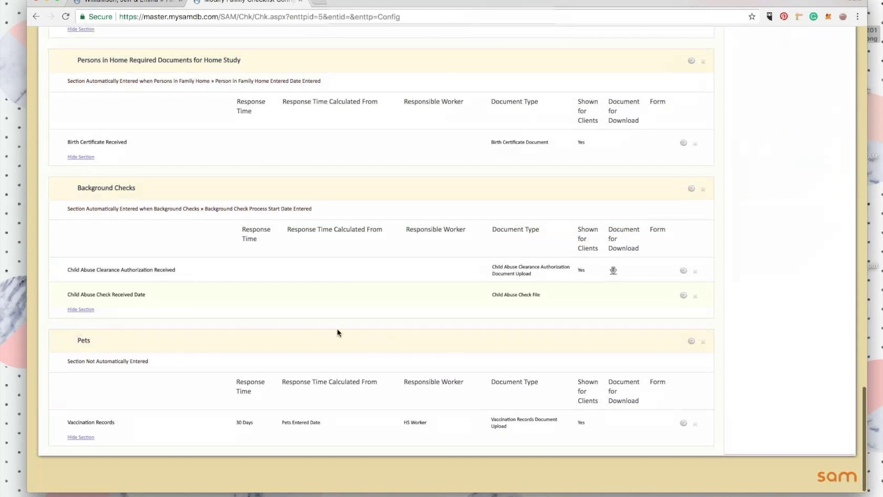
pyautogui.click(692, 341)
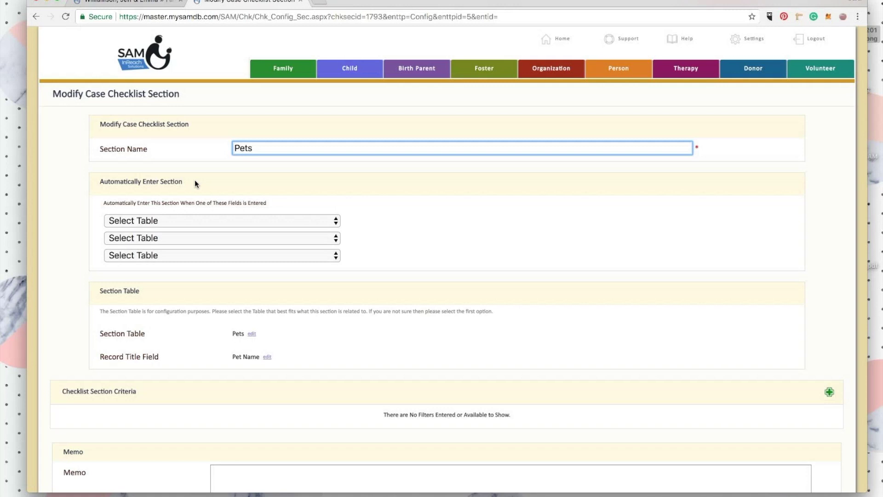
# Make the Pets section enter automatically when a pet's Pet Name is recorded.
pyautogui.click(168, 223)
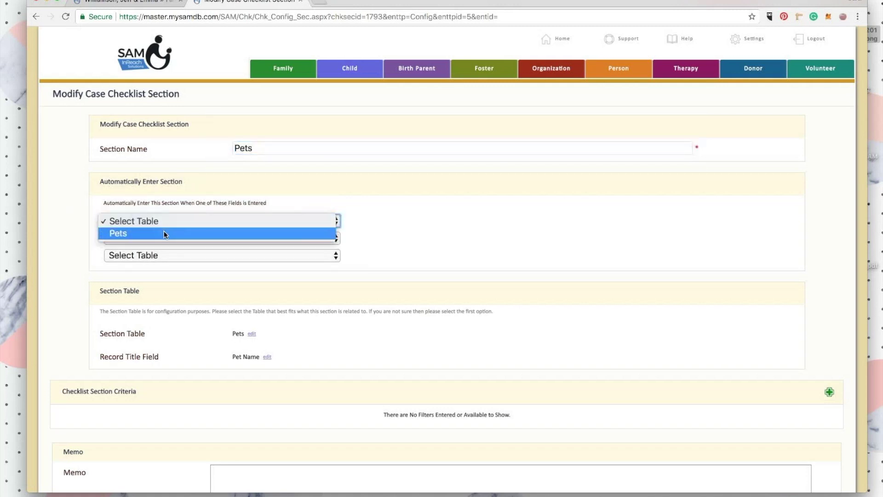
pyautogui.click(135, 233)
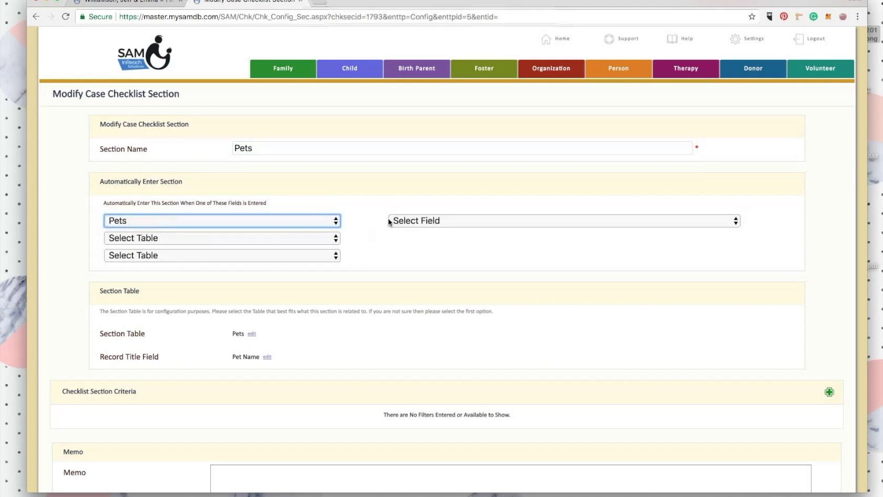
pyautogui.click(436, 221)
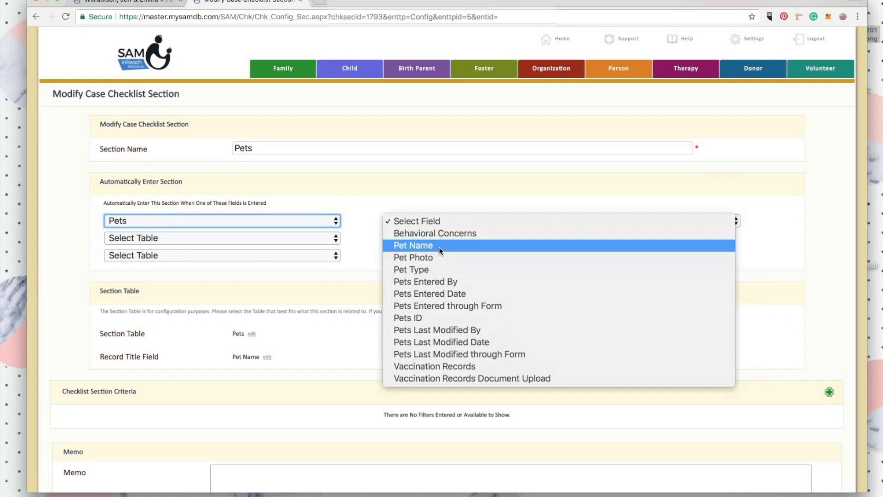
pyautogui.click(439, 247)
pyautogui.click(366, 220)
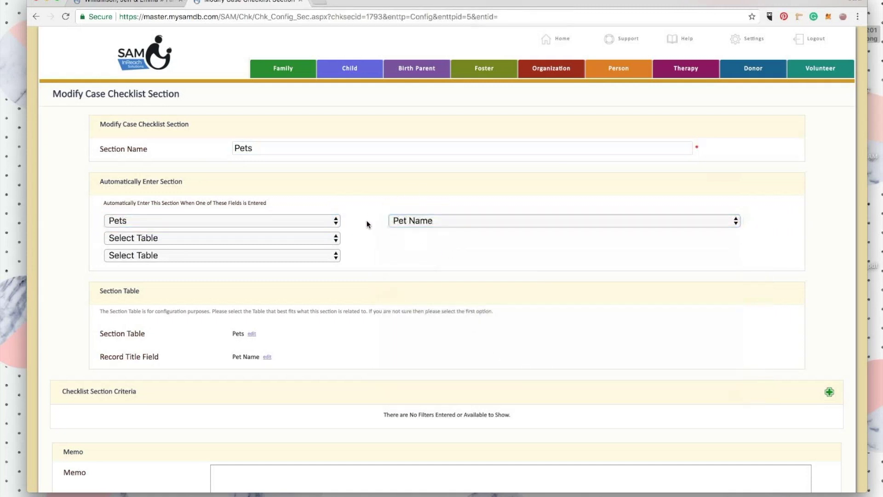
pyautogui.scroll(-1, 451, 197)
pyautogui.scroll(-2, 452, 202)
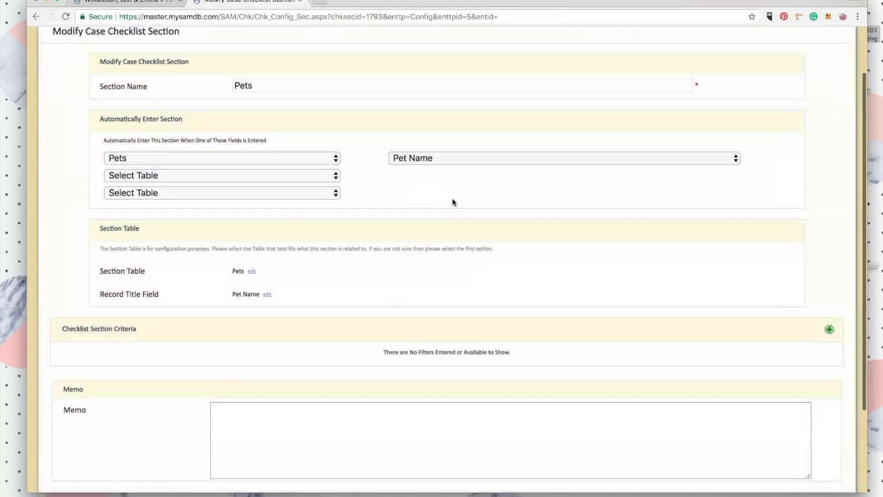
pyautogui.scroll(-1, 172, 197)
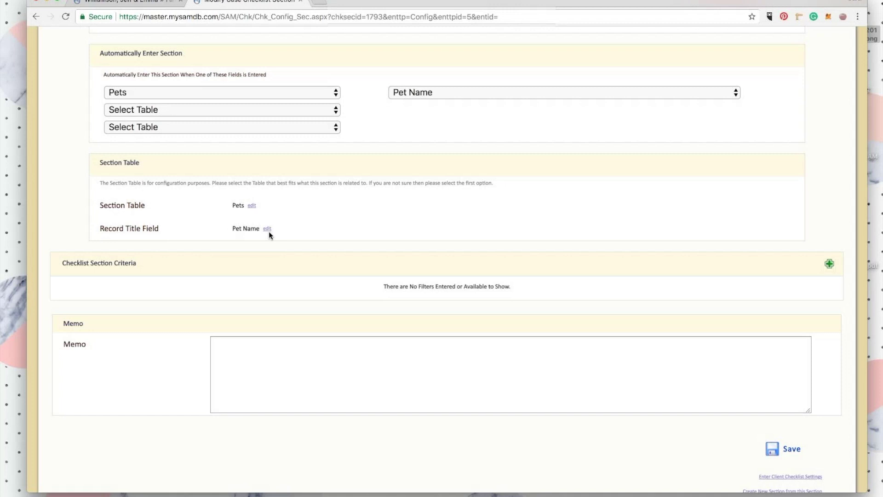
# Keep Pet Name as the record title field and save the section.
pyautogui.click(267, 228)
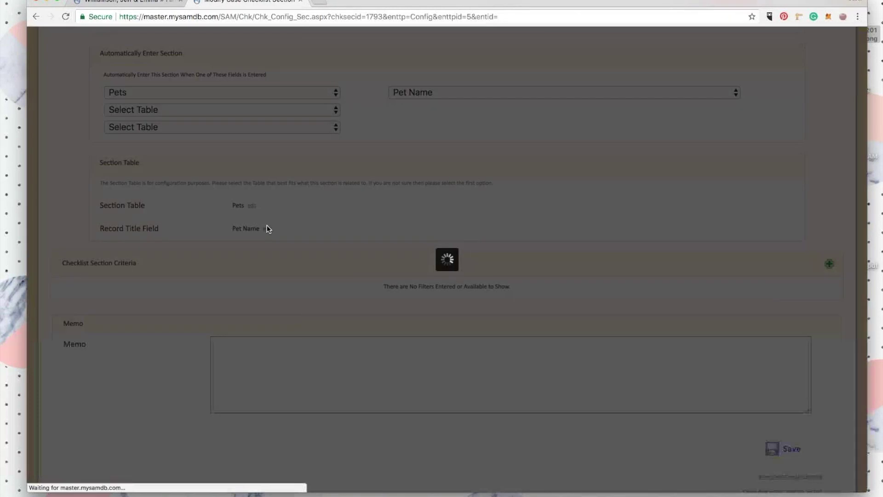
pyautogui.click(507, 145)
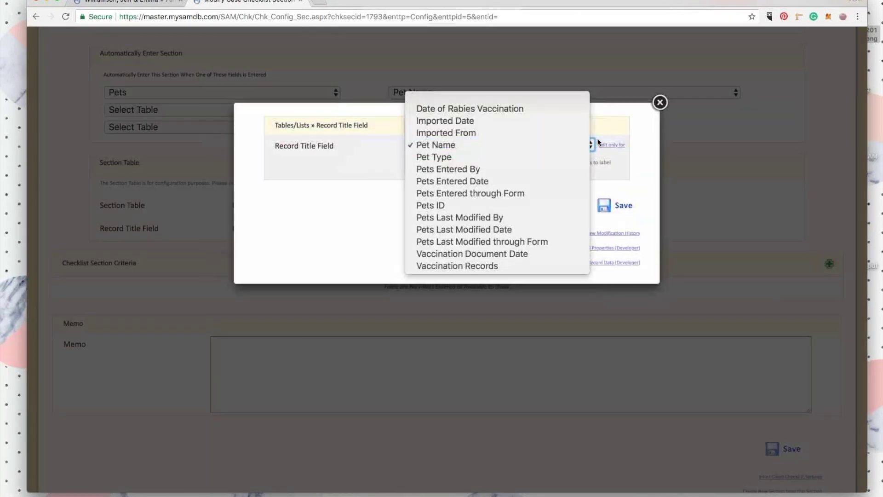
pyautogui.click(617, 129)
pyautogui.click(661, 102)
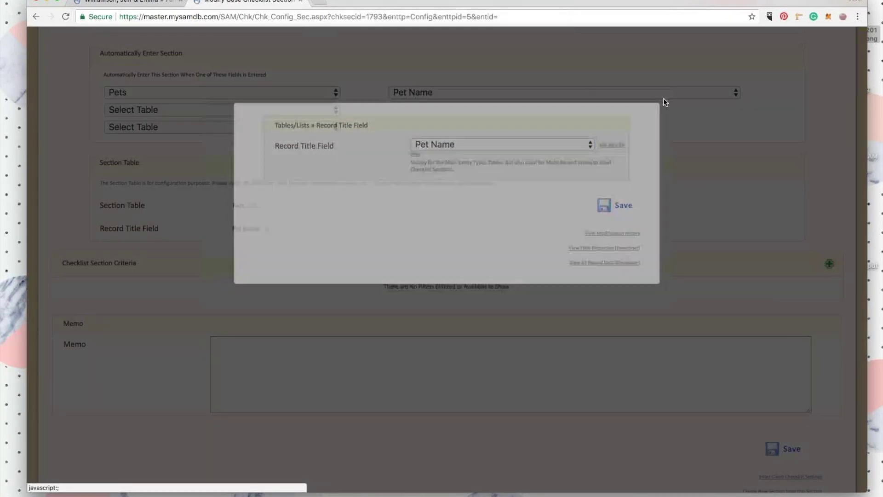
pyautogui.scroll(2, 242, 253)
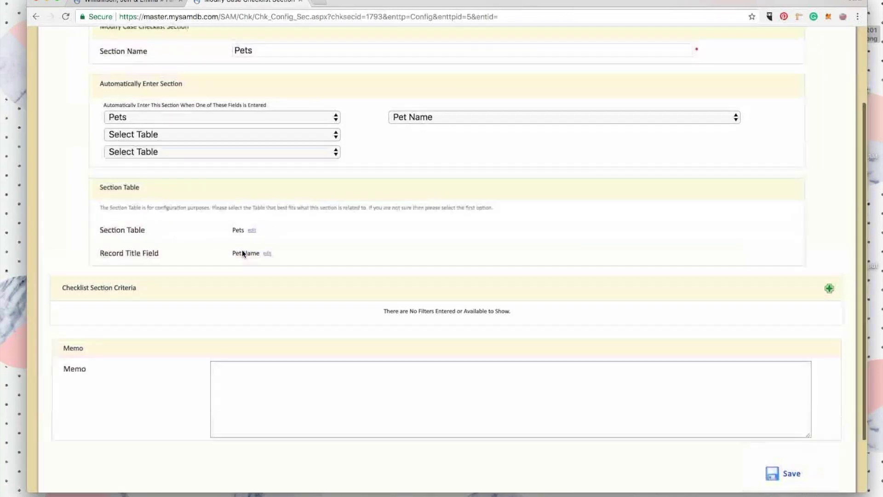
pyautogui.scroll(-2, 242, 252)
pyautogui.scroll(-1, 242, 252)
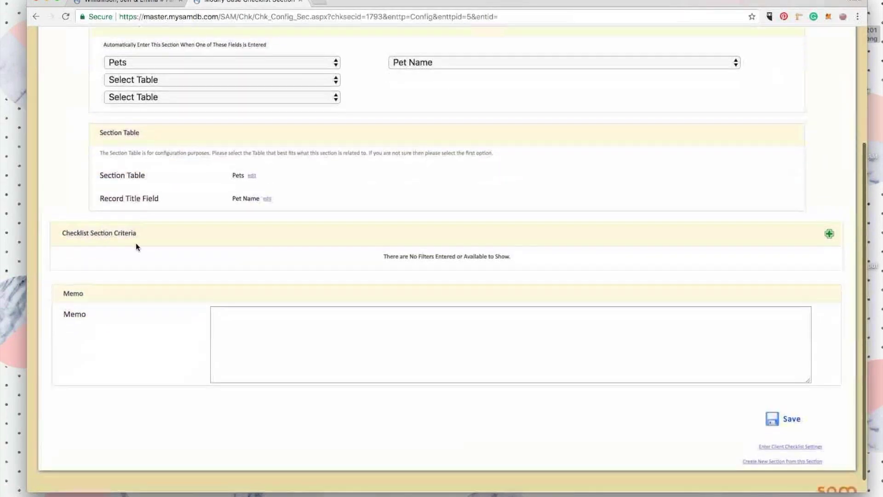
pyautogui.scroll(2, 286, 251)
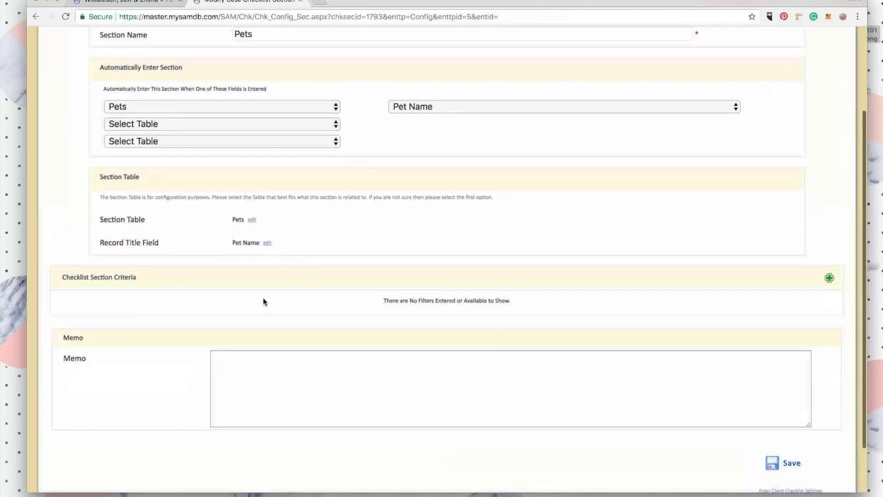
pyautogui.scroll(2, 311, 271)
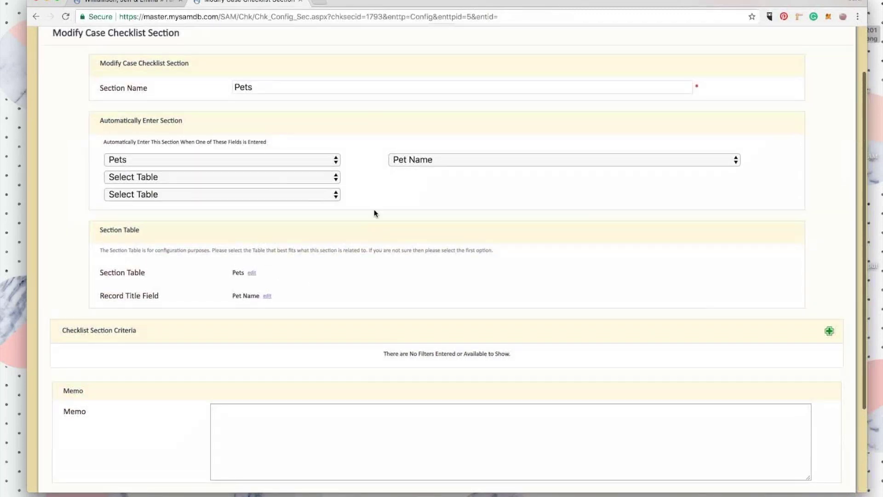
pyautogui.scroll(-5, 425, 195)
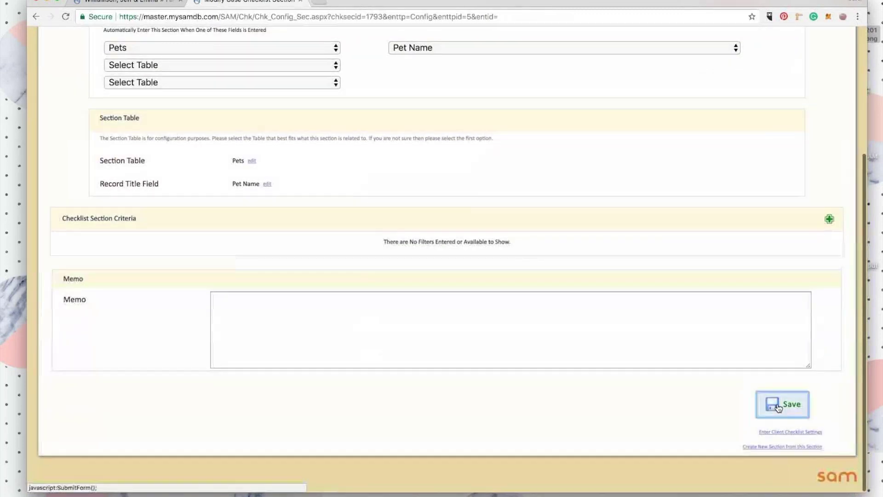
pyautogui.click(779, 405)
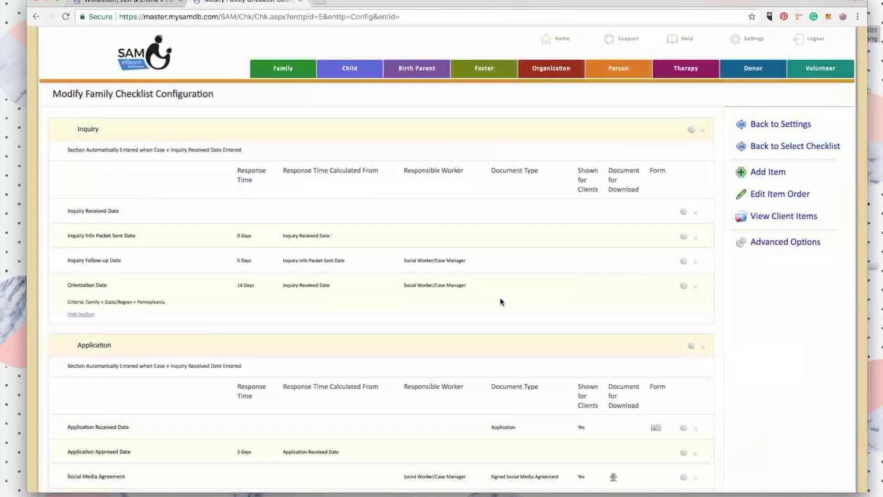
# Add a new Pets-section checklist item based on the Behavioral Concerns (Entered Date) field.
pyautogui.scroll(-20, 500, 301)
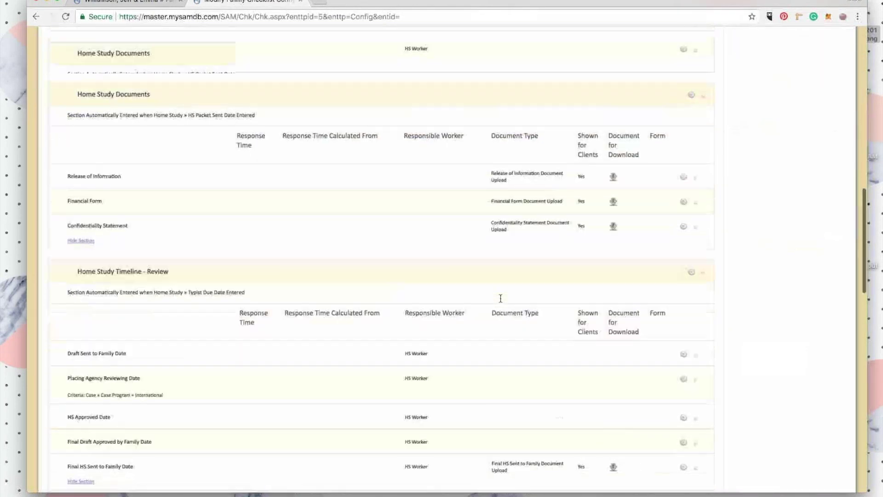
pyautogui.scroll(20, 500, 298)
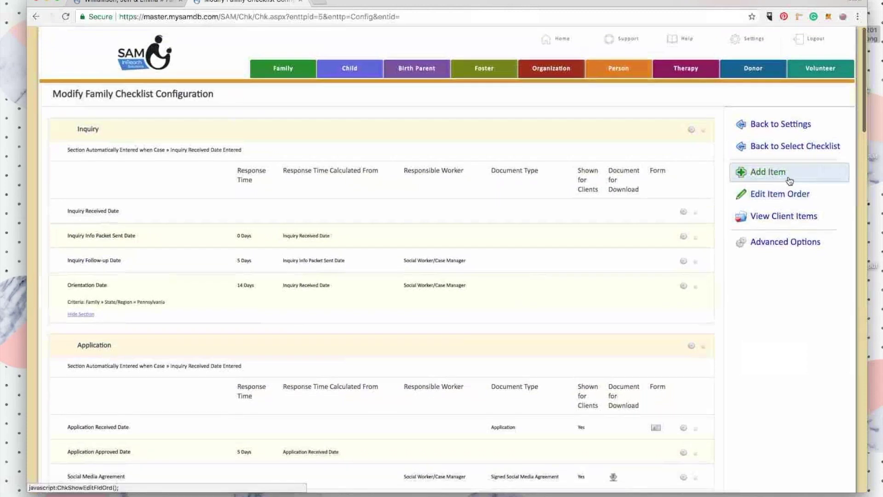
pyautogui.click(789, 179)
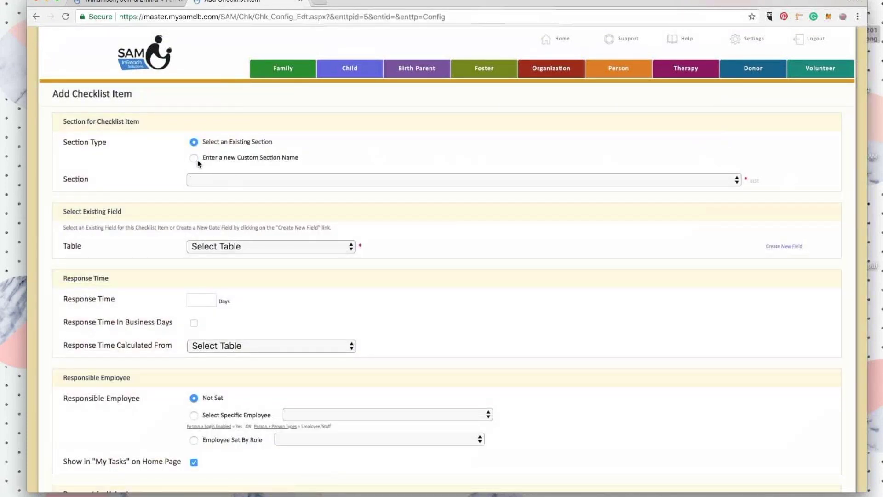
pyautogui.click(217, 180)
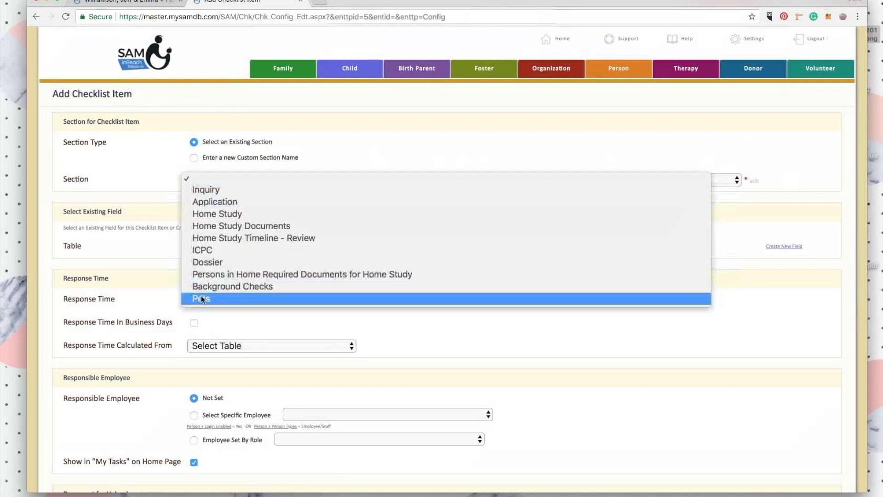
pyautogui.click(200, 298)
pyautogui.scroll(-2, 228, 193)
pyautogui.click(131, 176)
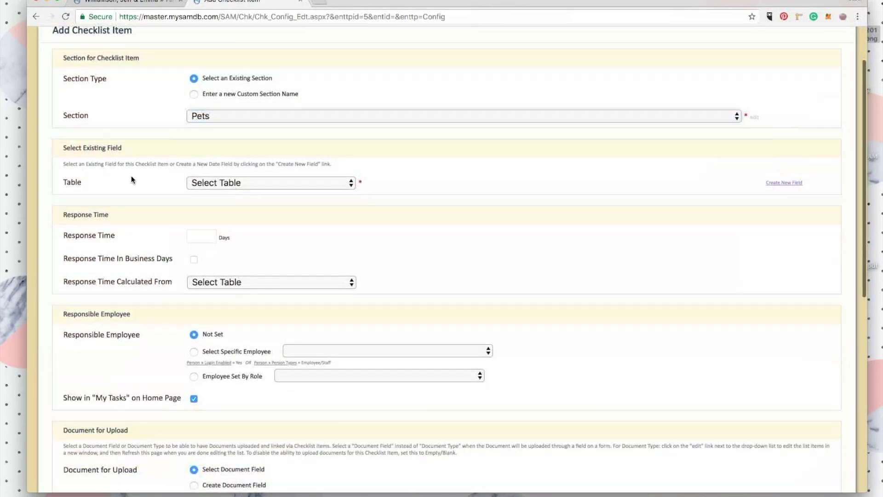
pyautogui.click(206, 184)
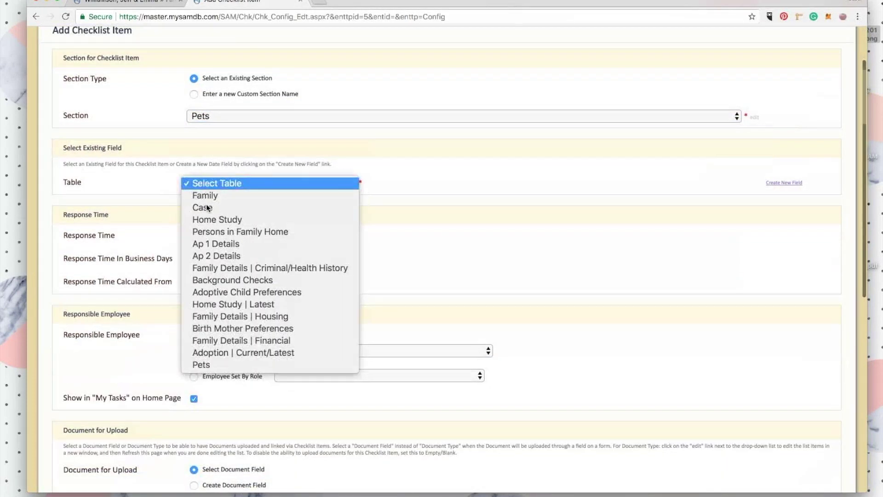
pyautogui.click(202, 361)
pyautogui.click(315, 205)
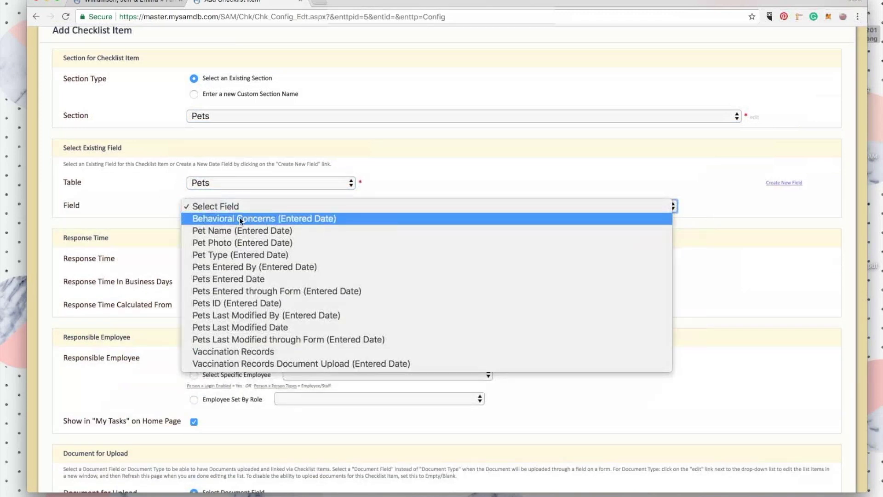
pyautogui.click(222, 218)
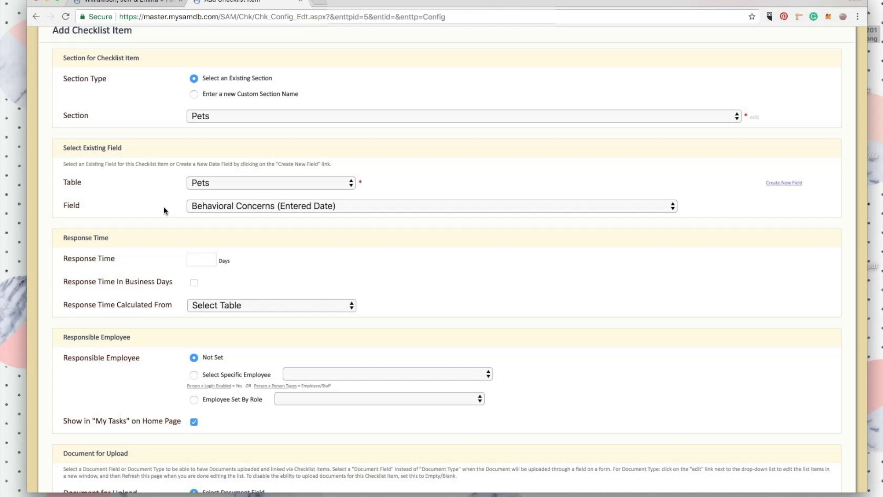
# Set the item's response time to 30 business days from Pets Entered Date.
pyautogui.click(201, 258)
pyautogui.write('30')
pyautogui.click(270, 273)
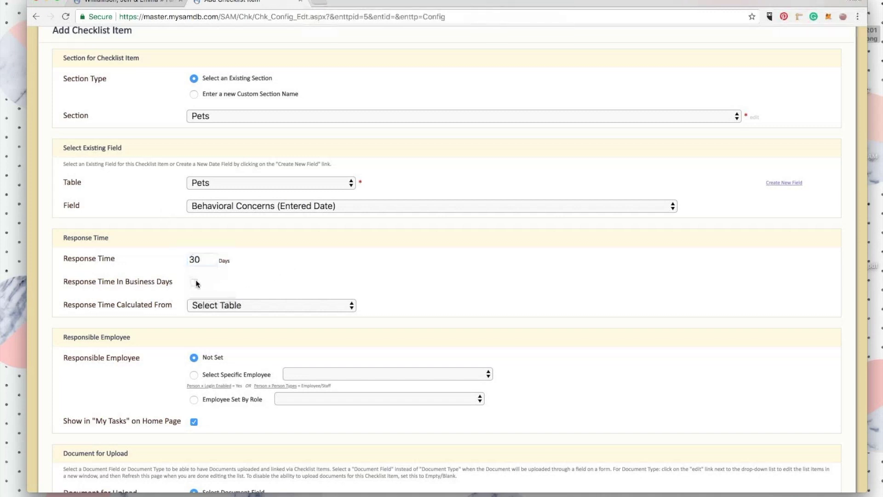
pyautogui.click(208, 305)
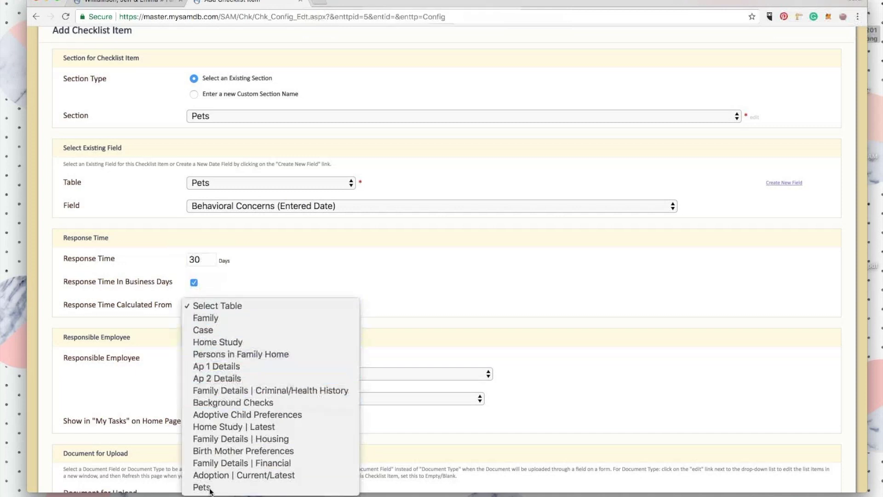
pyautogui.click(595, 321)
pyautogui.click(634, 308)
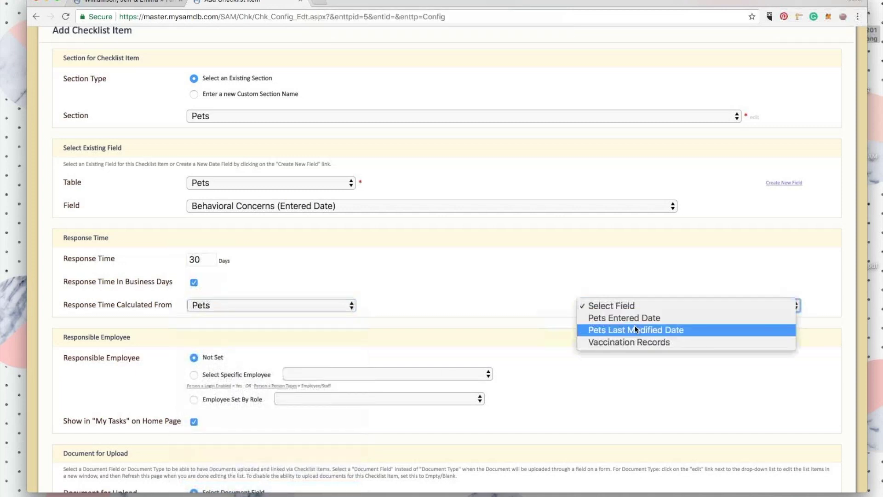
pyautogui.click(643, 318)
pyautogui.scroll(-5, 405, 290)
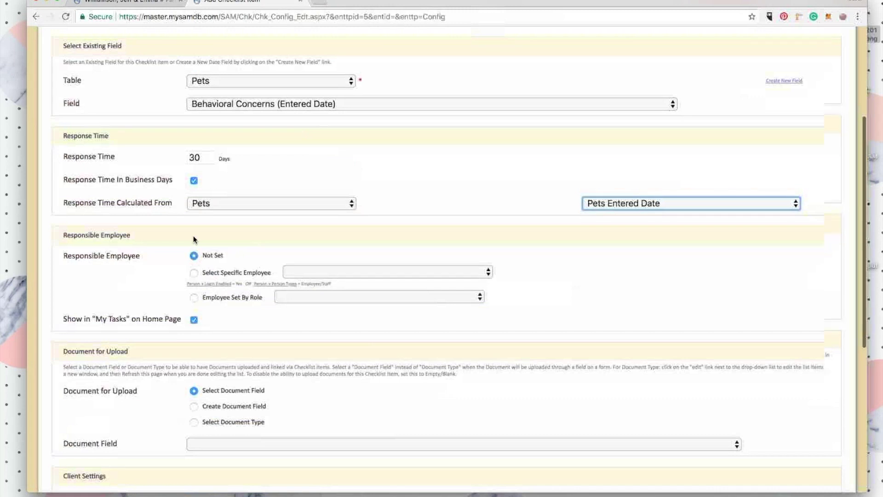
pyautogui.scroll(-3, 196, 227)
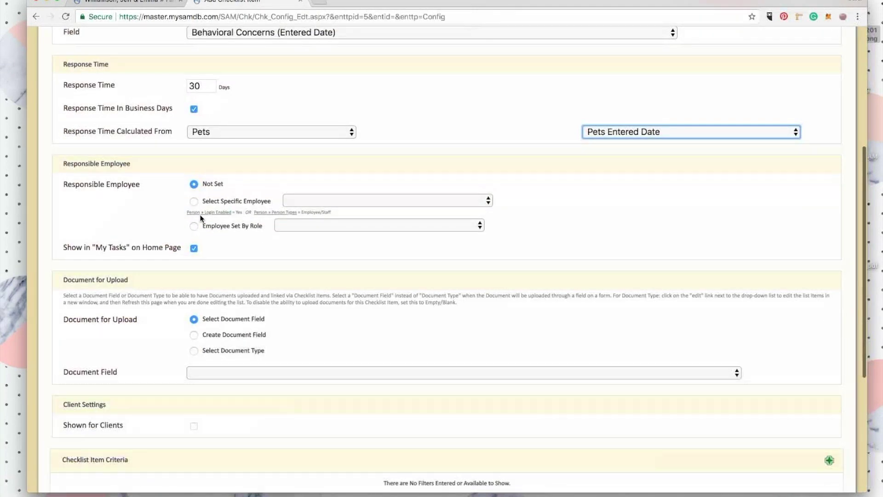
# Assign the responsible employee by role as Home Study » HS Worker.
pyautogui.click(193, 225)
pyautogui.click(311, 225)
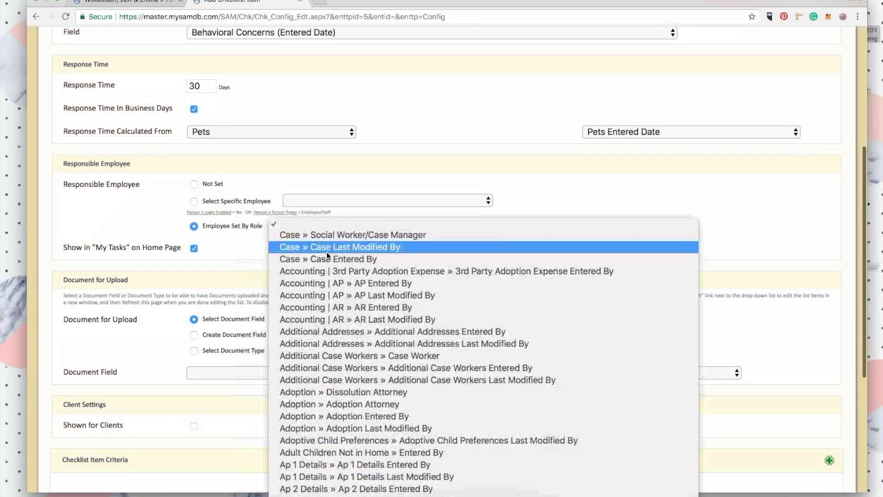
pyautogui.scroll(-10, 296, 351)
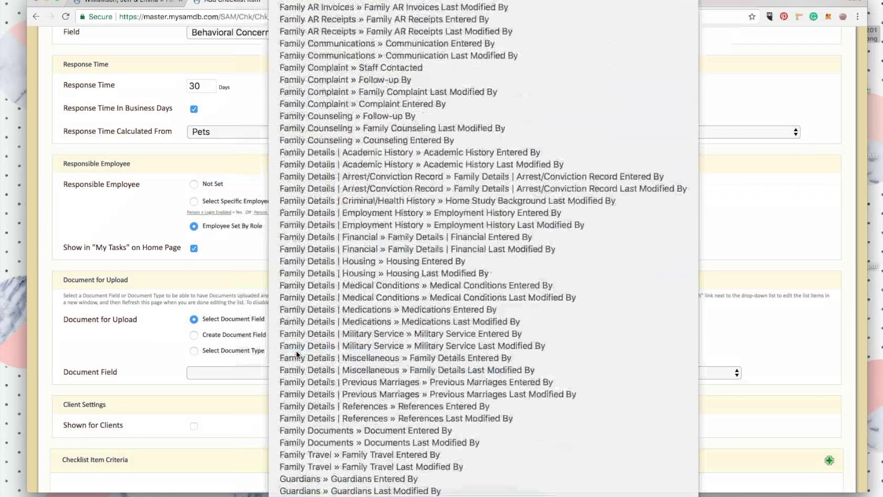
pyautogui.scroll(-5, 316, 410)
pyautogui.click(339, 435)
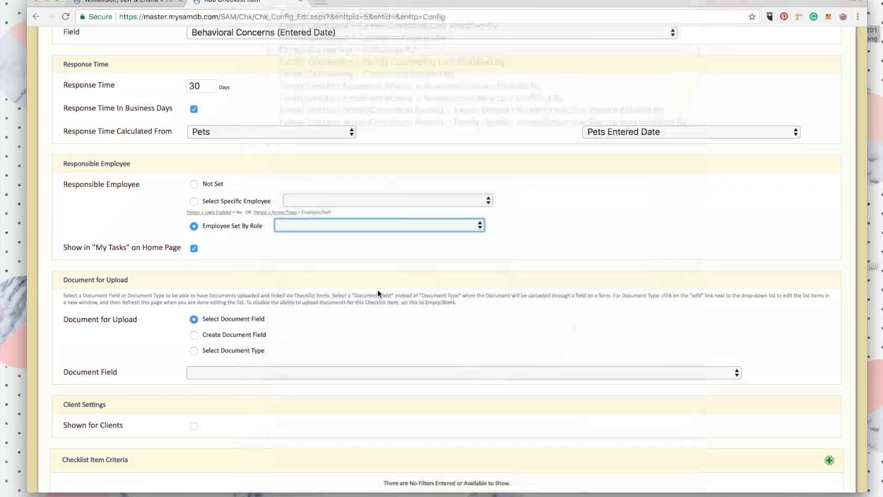
pyautogui.scroll(-2, 378, 289)
pyautogui.scroll(-2, 377, 293)
pyautogui.click(158, 240)
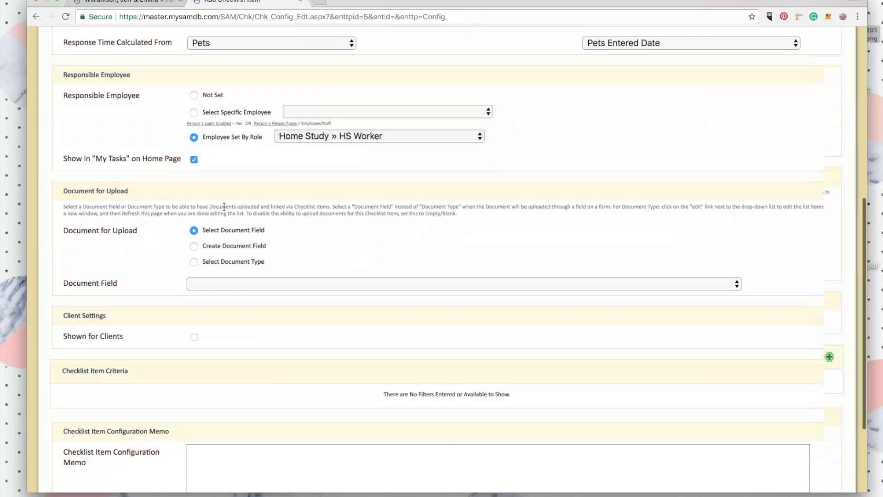
pyautogui.scroll(-2, 224, 206)
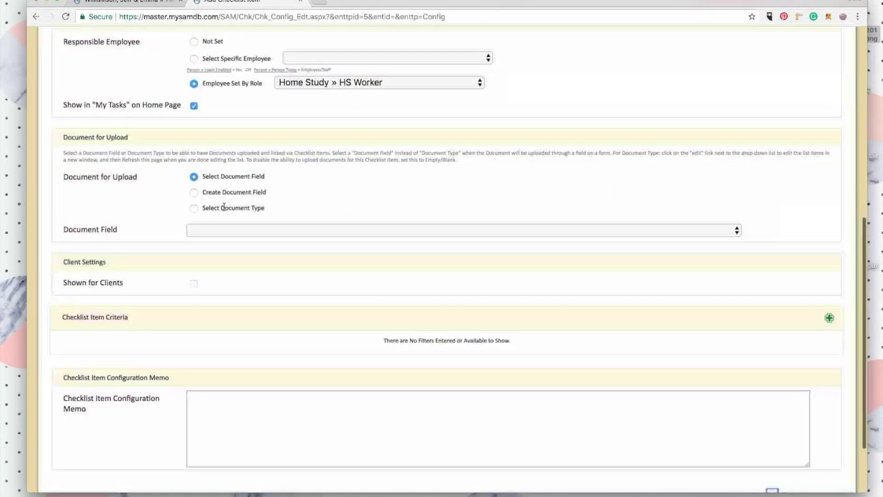
# Create a document upload field titled 'Behavioral Concerns Addendum'.
pyautogui.click(194, 192)
pyautogui.moveTo(391, 230); pyautogui.dragTo(278, 231)
pyautogui.press('BackSpace')
pyautogui.press('BackSpace')
pyautogui.write('Addendum')
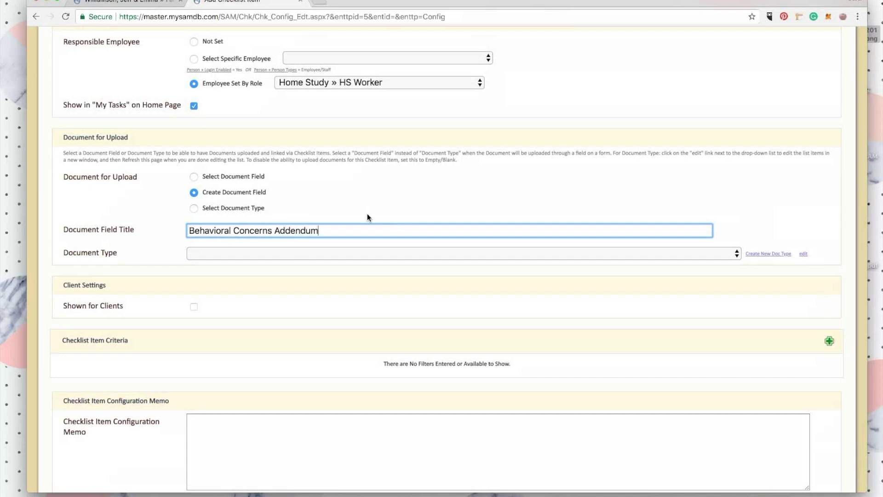
pyautogui.click(432, 191)
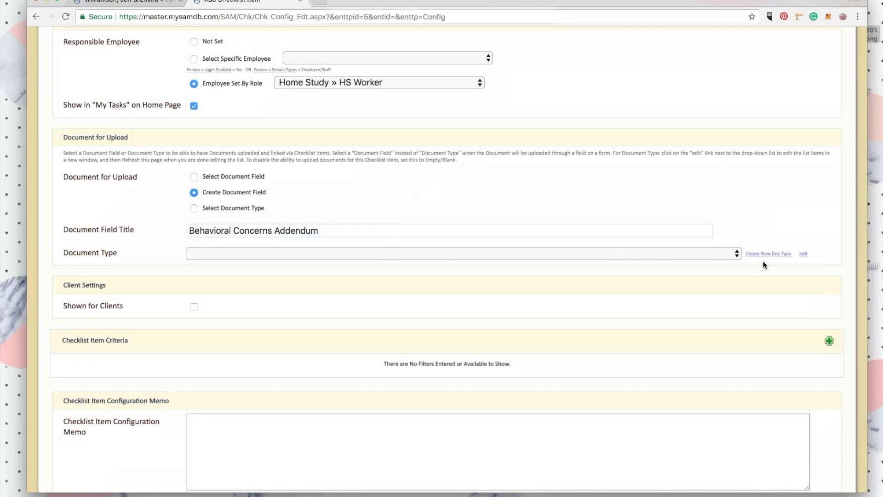
# Create a new document type named 'Behavioral Concerns Addendum' for the field.
pyautogui.click(772, 253)
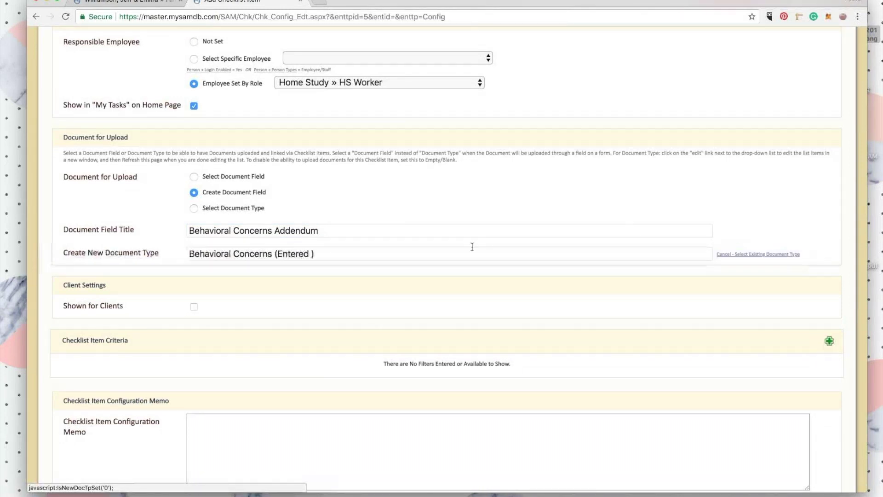
pyautogui.scroll(-1, 315, 232)
pyautogui.moveTo(276, 228); pyautogui.dragTo(381, 228)
pyautogui.write('Addendum')
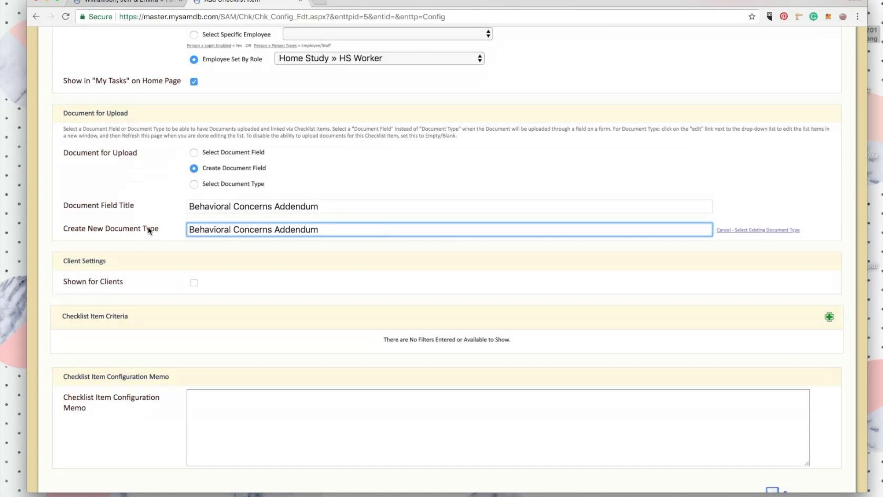
pyautogui.click(160, 254)
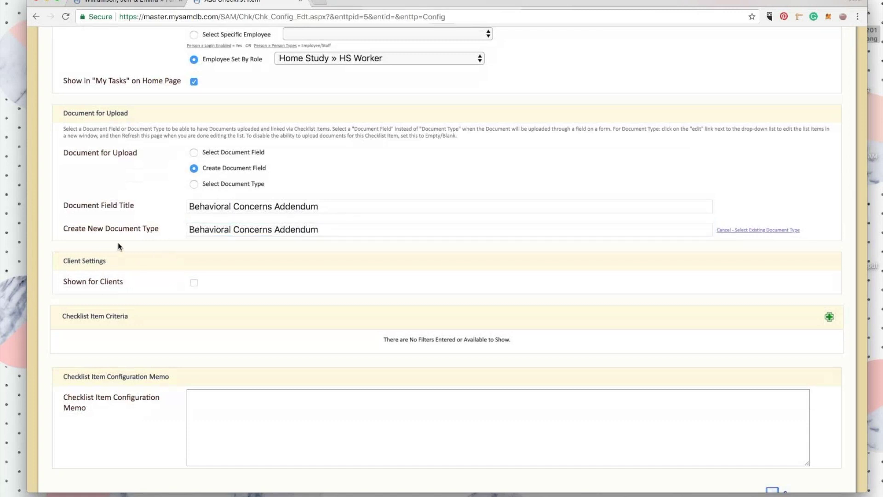
pyautogui.scroll(-3, 129, 268)
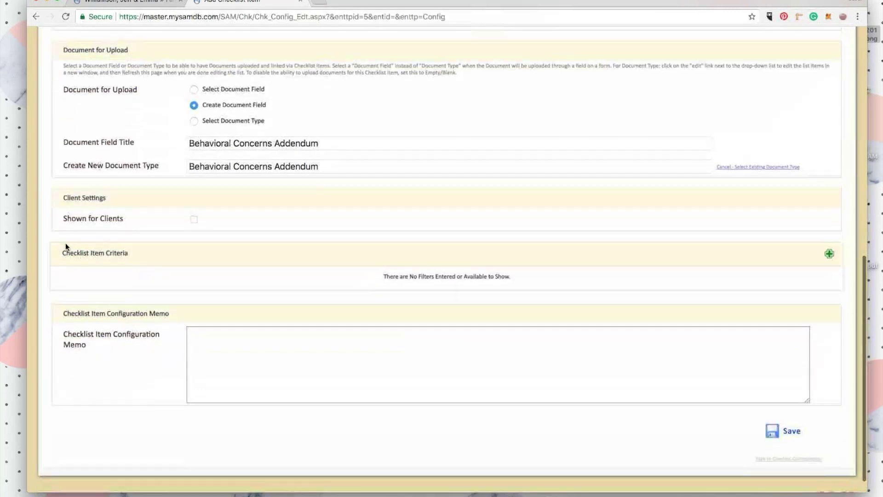
# Add a criterion requiring Pets Behavioral Concerns to equal Yes, then save the item.
pyautogui.click(828, 254)
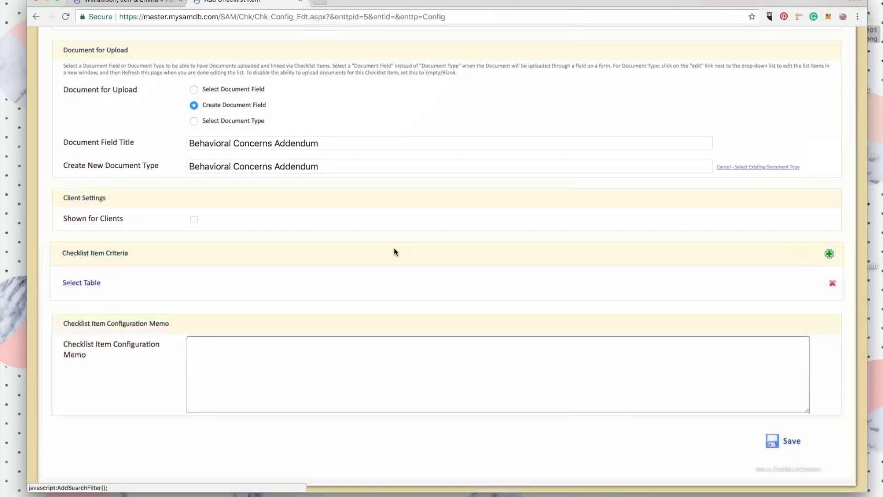
pyautogui.click(81, 283)
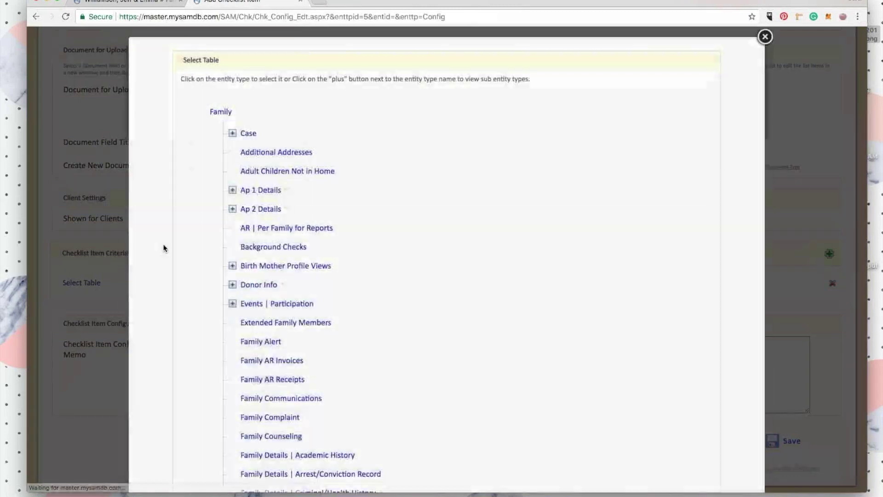
pyautogui.scroll(-7, 231, 183)
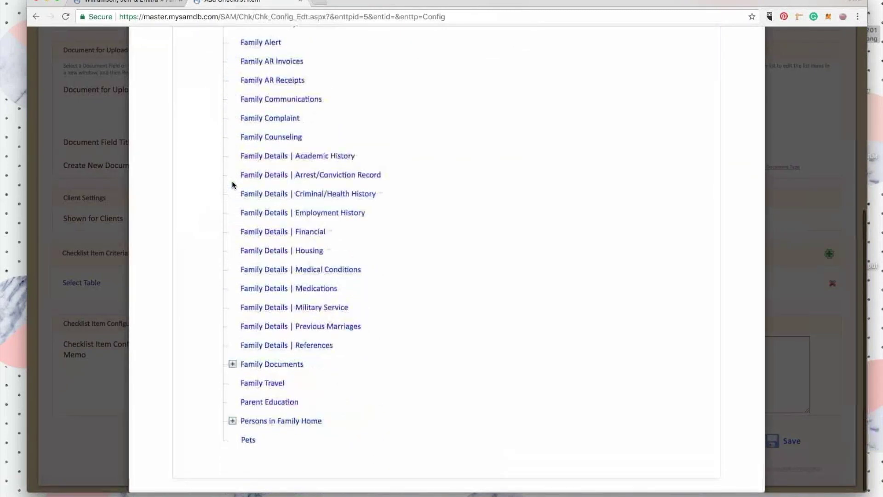
pyautogui.click(247, 440)
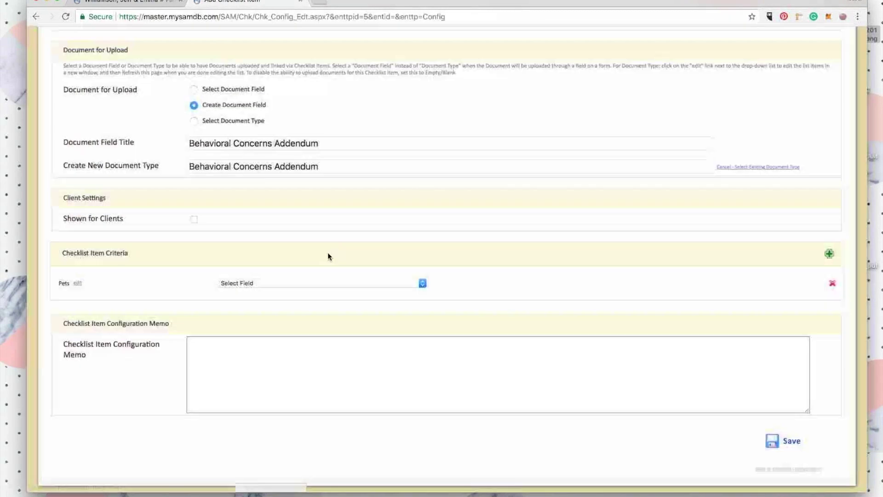
pyautogui.click(297, 284)
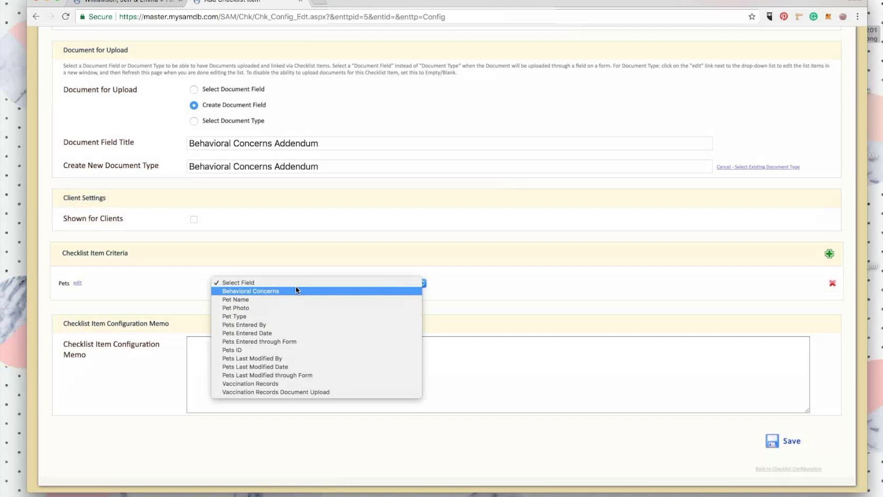
pyautogui.click(296, 288)
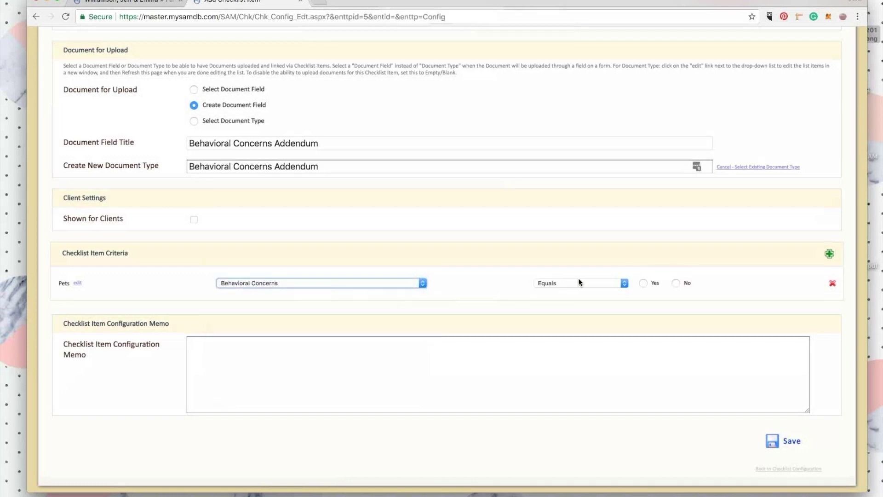
pyautogui.click(644, 283)
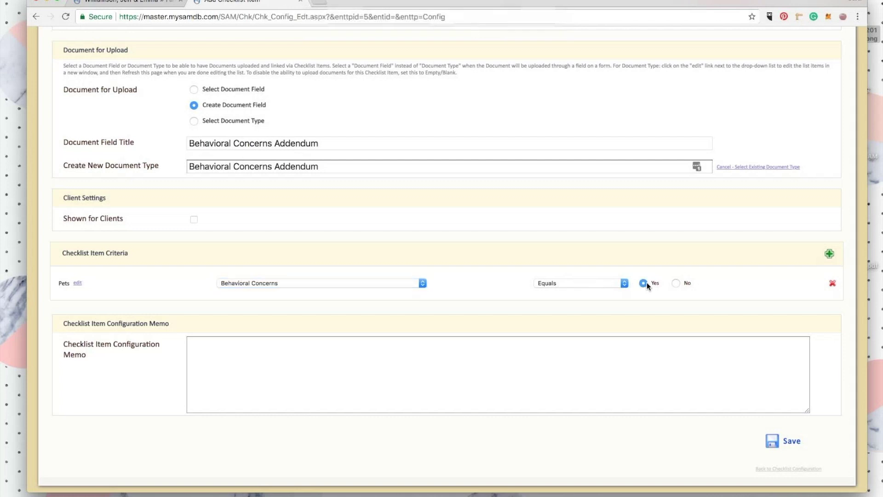
pyautogui.click(794, 446)
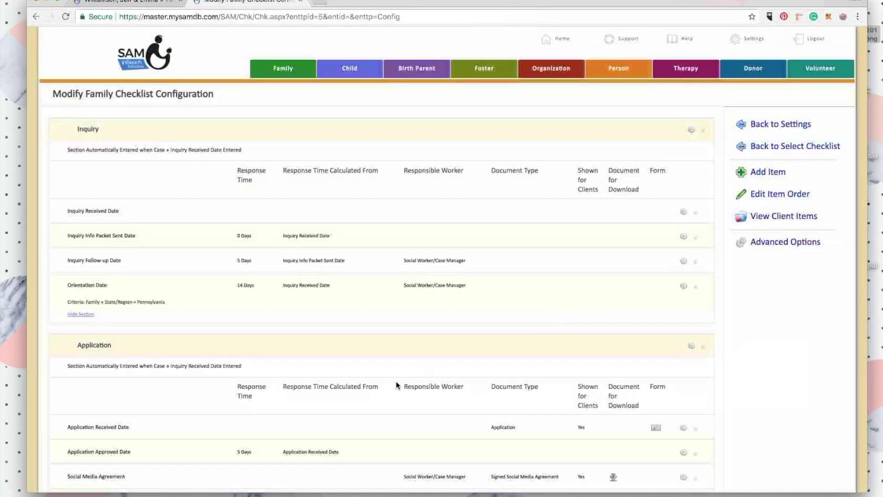
# Switch to the family record tab and go back to its Cover Page.
pyautogui.scroll(-4, 396, 381)
pyautogui.scroll(-15, 396, 381)
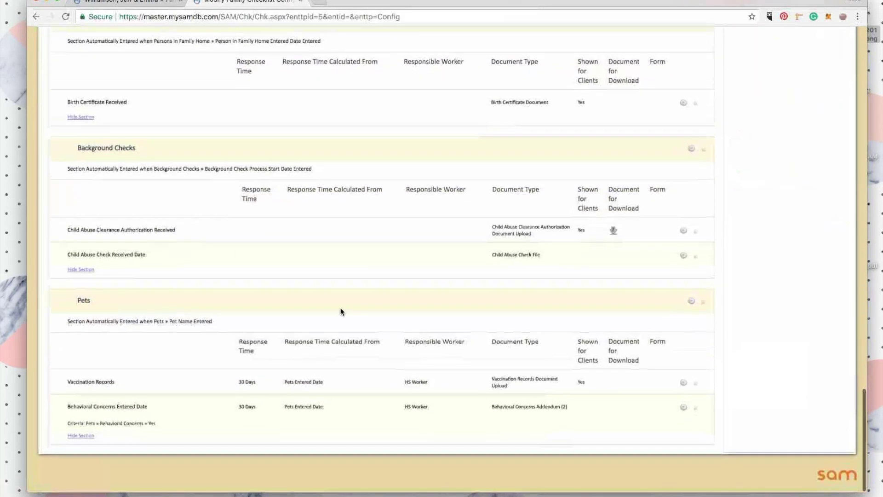
pyautogui.scroll(20, 176, 343)
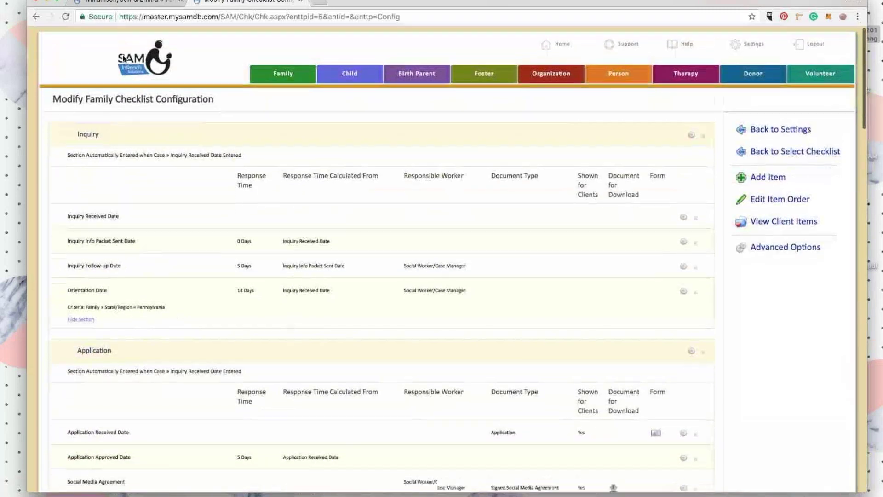
pyautogui.click(149, 5)
pyautogui.click(777, 107)
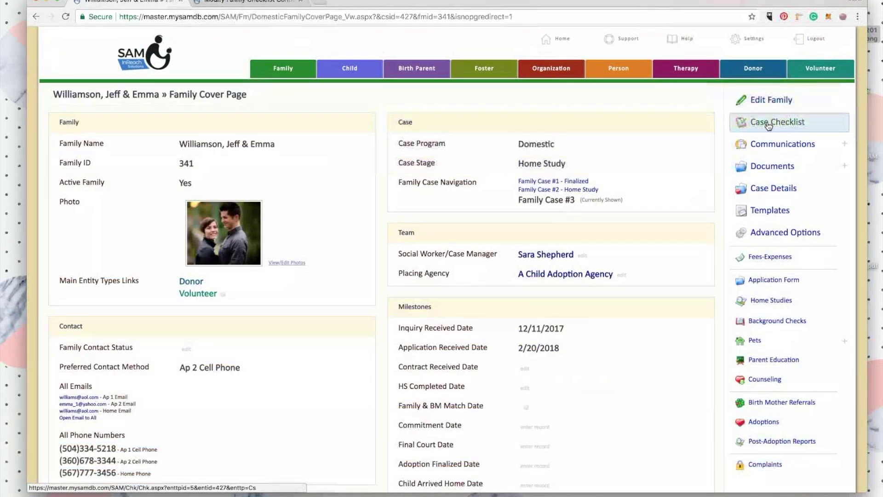
# Open the Case Checklist in a new tab, review it, and return to the Cover Page tab.
pyautogui.rightClick(767, 122)
pyautogui.click(749, 126)
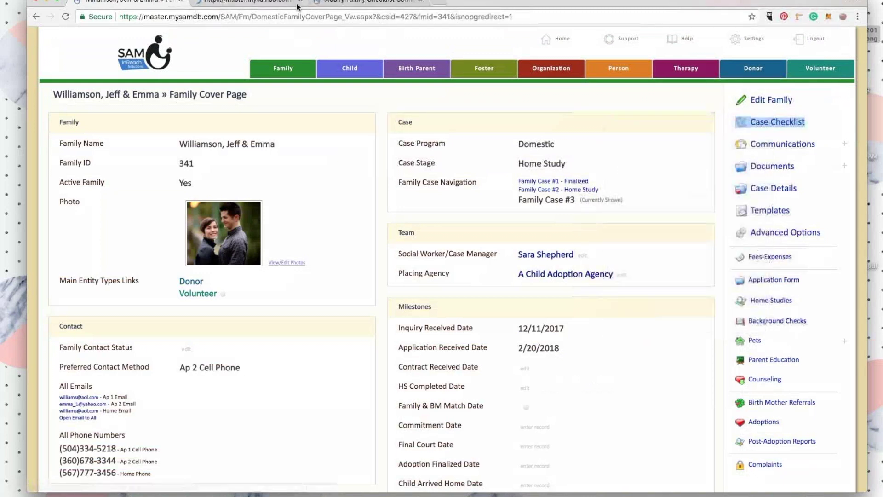
pyautogui.click(257, 4)
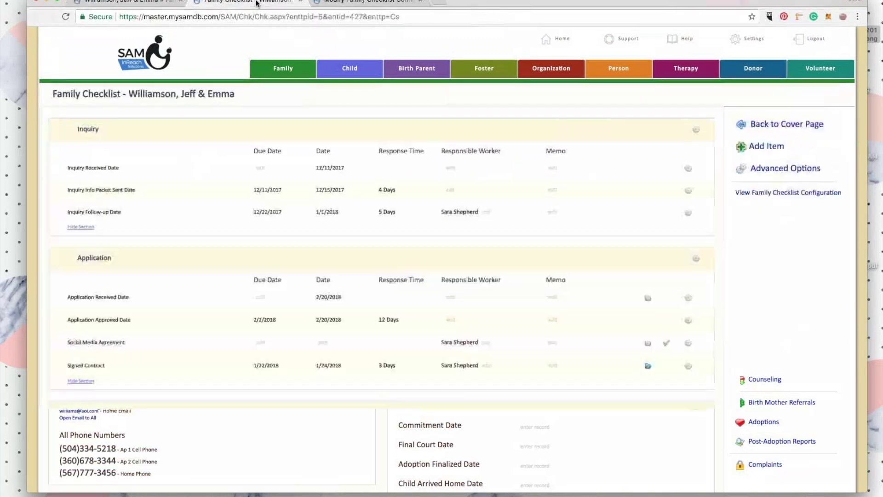
pyautogui.scroll(-10, 327, 306)
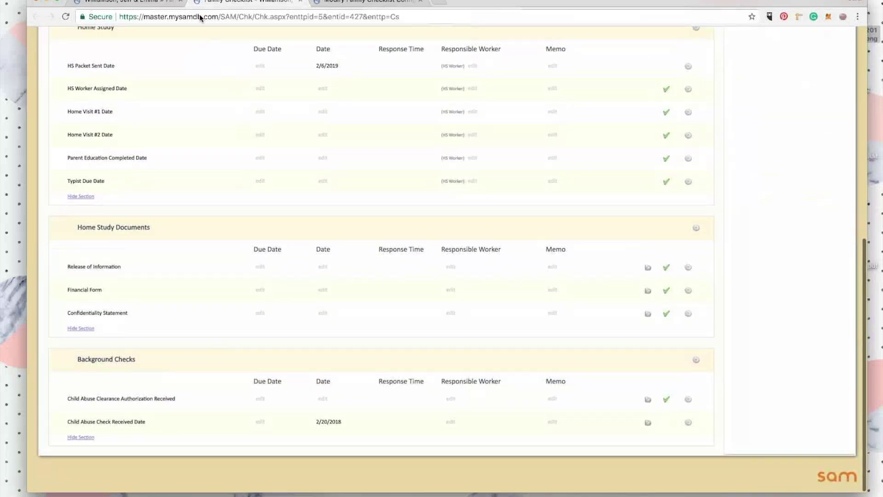
pyautogui.click(159, 2)
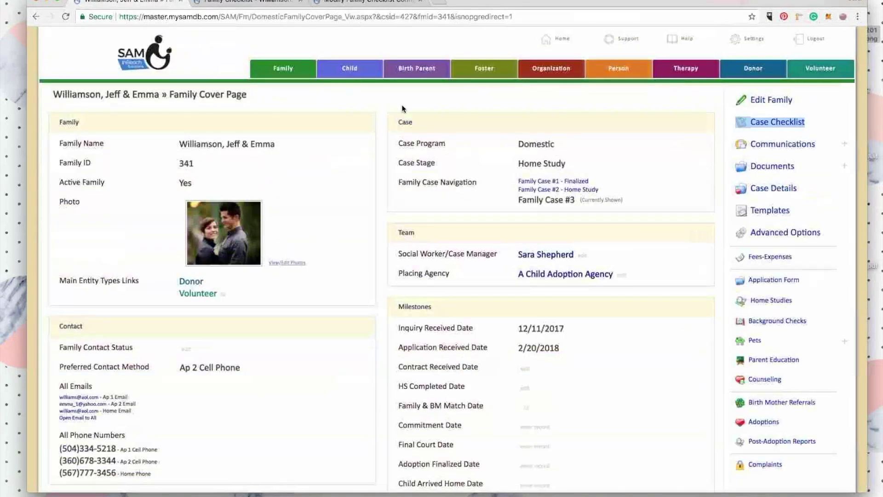
# Add pet Milo as a Cat with no behavioral concerns.
pyautogui.click(755, 340)
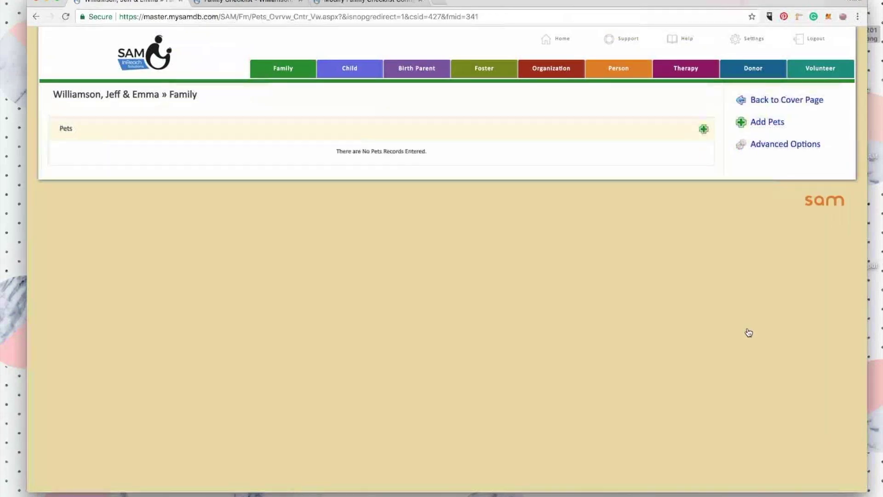
pyautogui.click(703, 129)
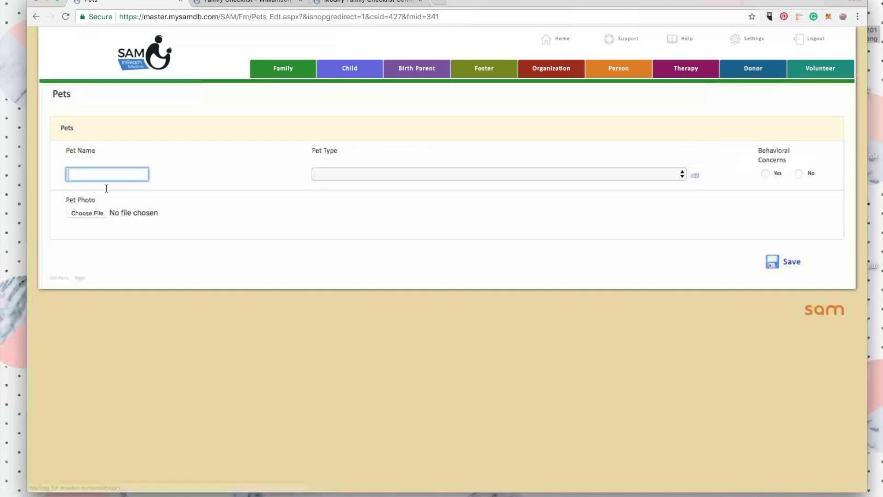
pyautogui.write('Milo')
pyautogui.press('Tab')
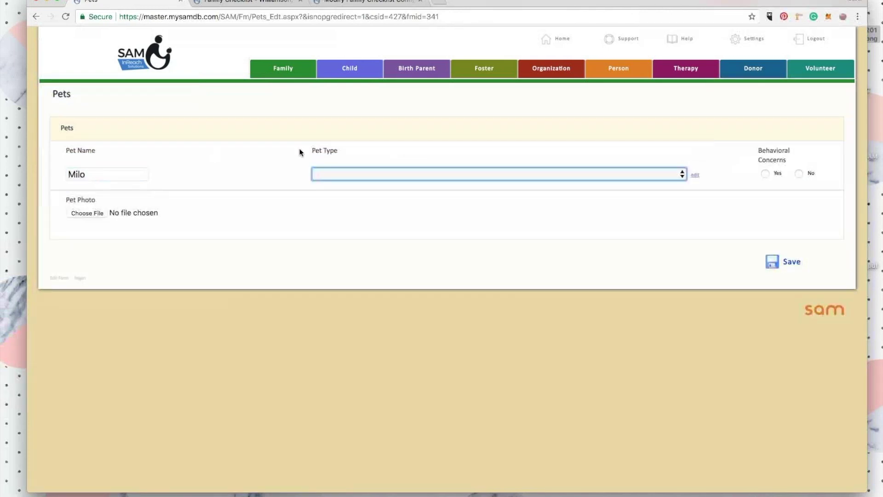
pyautogui.click(371, 174)
pyautogui.click(368, 182)
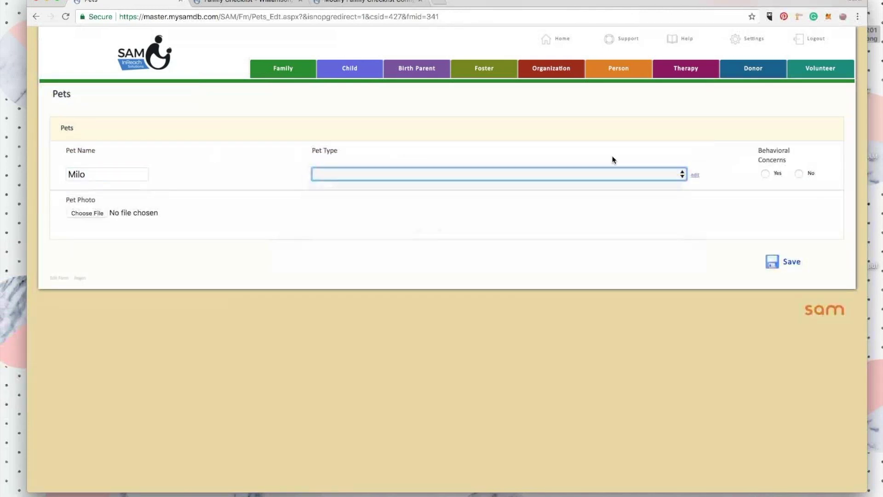
pyautogui.click(799, 174)
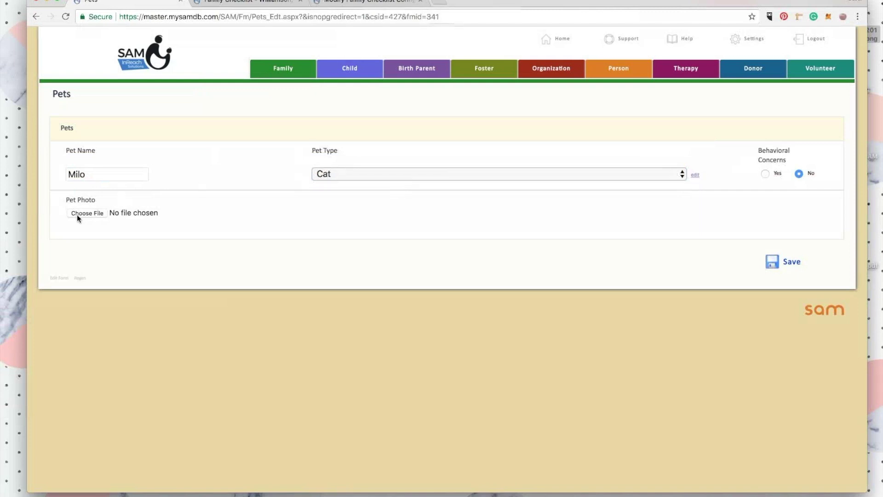
pyautogui.click(790, 261)
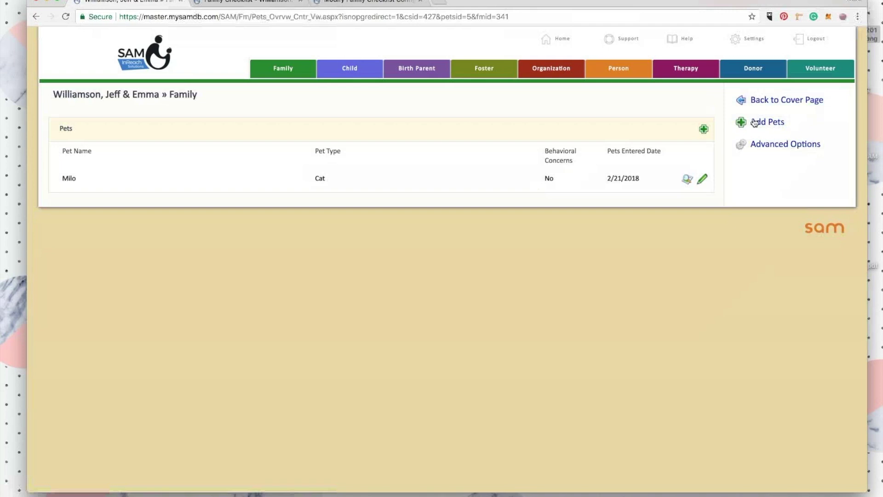
# Add pet Otis as a Dog with behavioral concerns, then return to the Cover Page.
pyautogui.click(774, 124)
pyautogui.write('Otis')
pyautogui.press('Tab')
pyautogui.press('d')
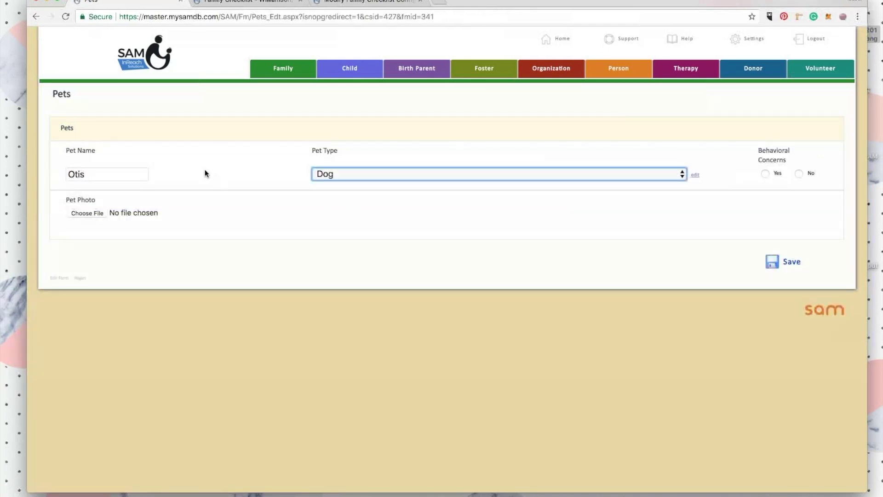
pyautogui.click(766, 174)
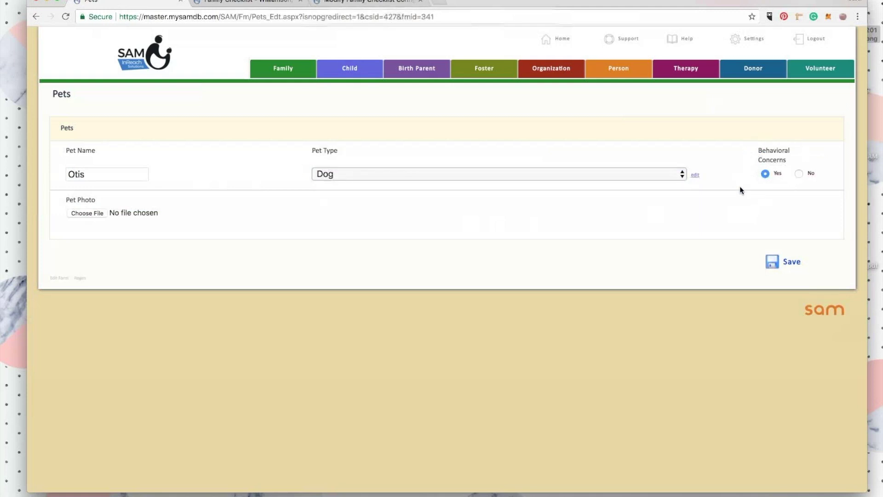
pyautogui.click(785, 263)
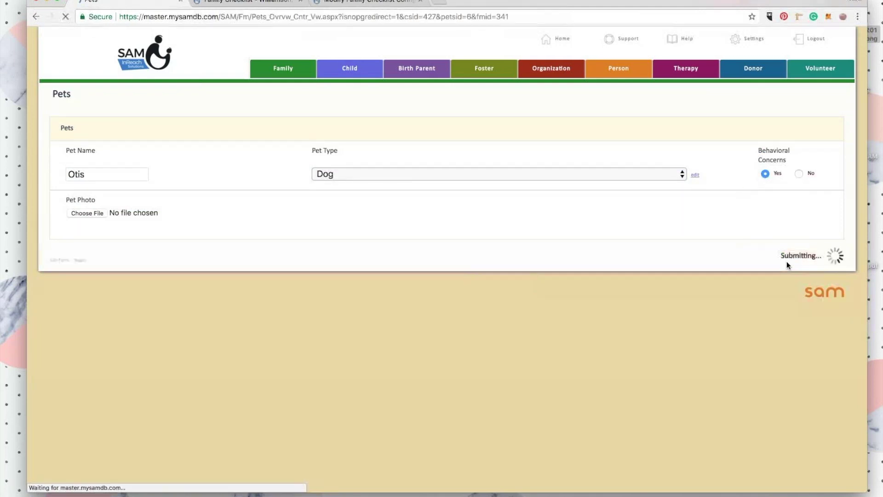
pyautogui.click(766, 98)
pyautogui.click(764, 123)
# Review Milo's and Otis's checklist sections, peek at Otis's Behavioral Concerns document, then go to Settings.
pyautogui.scroll(-15, 380, 205)
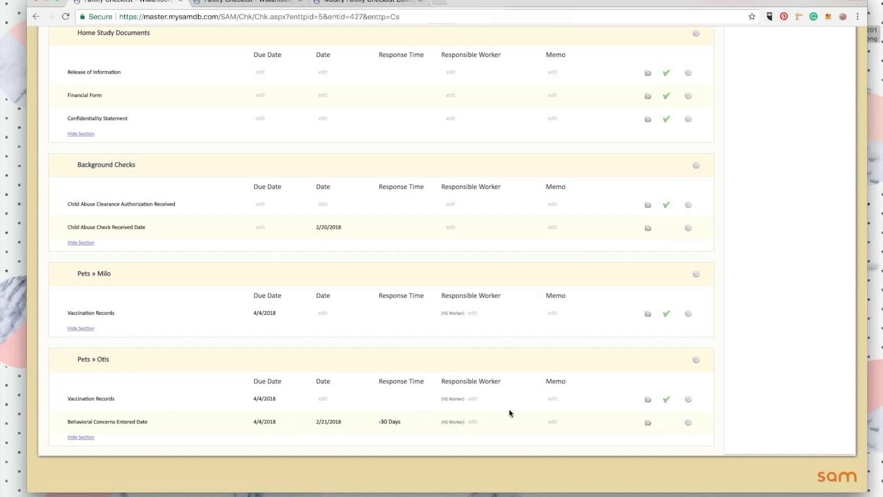
pyautogui.click(648, 422)
pyautogui.click(661, 97)
pyautogui.scroll(8, 374, 279)
pyautogui.scroll(3, 375, 280)
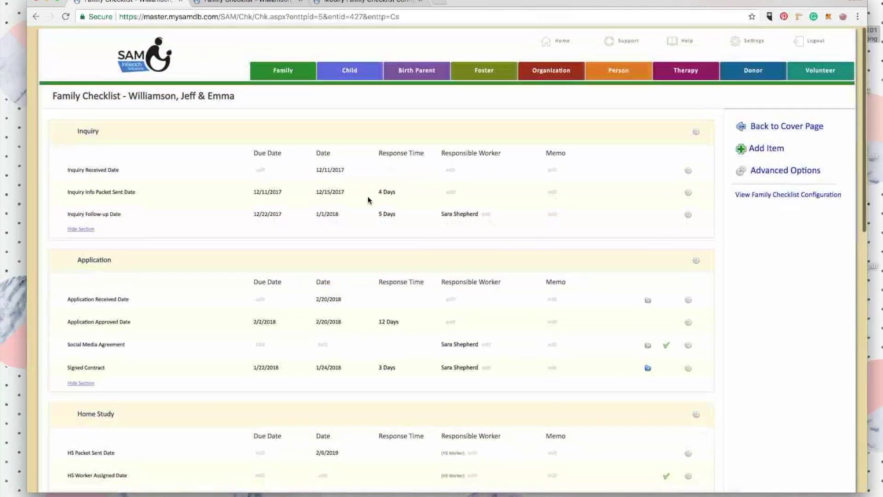
pyautogui.scroll(-1, 424, 184)
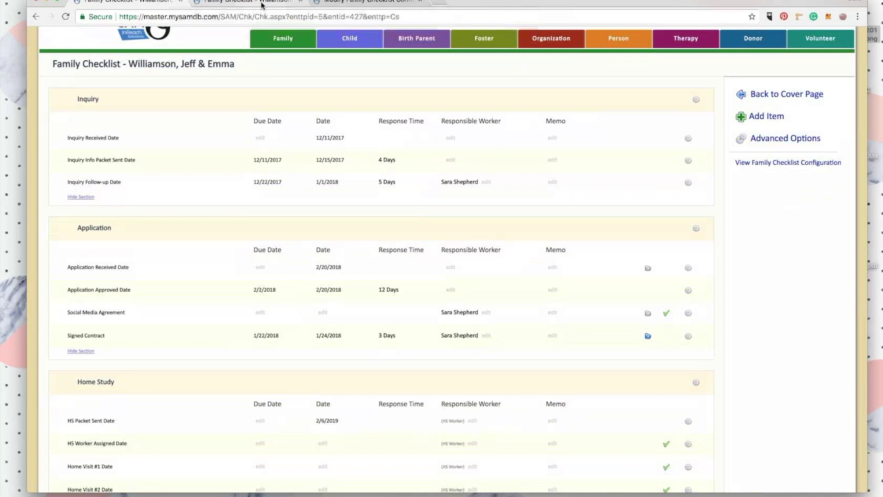
pyautogui.scroll(-8, 266, 72)
pyautogui.scroll(10, 282, 225)
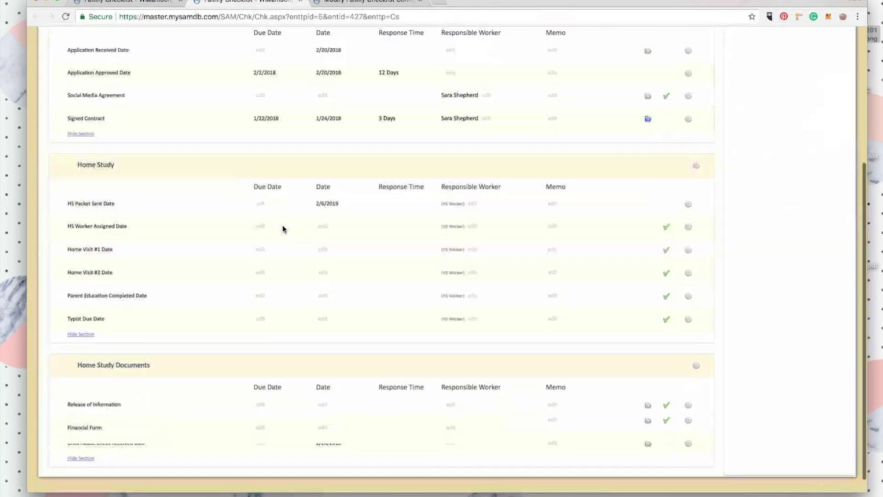
pyautogui.click(752, 40)
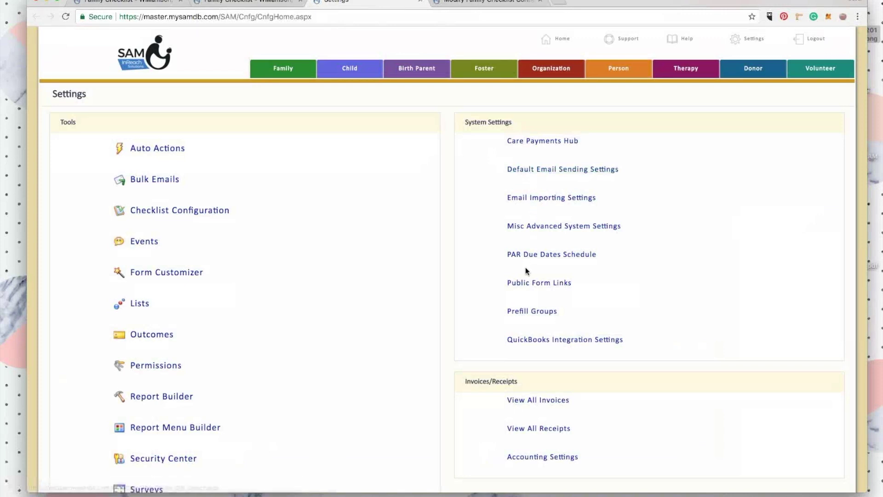
# Open Checklist Configuration for the Family Checklist and edit its Pets section.
pyautogui.scroll(-1, 194, 266)
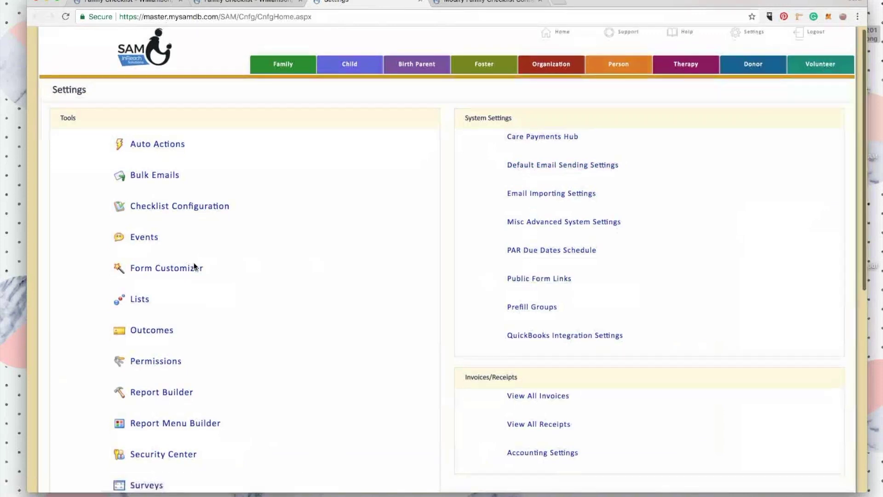
pyautogui.click(185, 197)
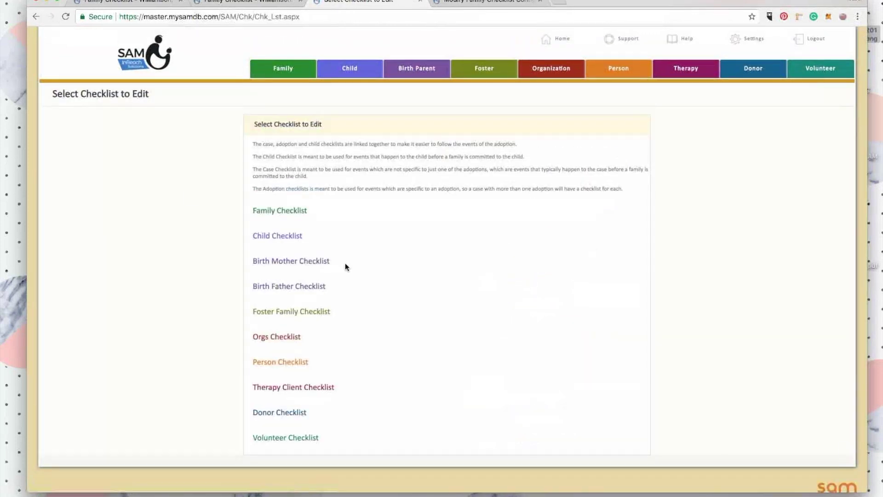
pyautogui.click(295, 211)
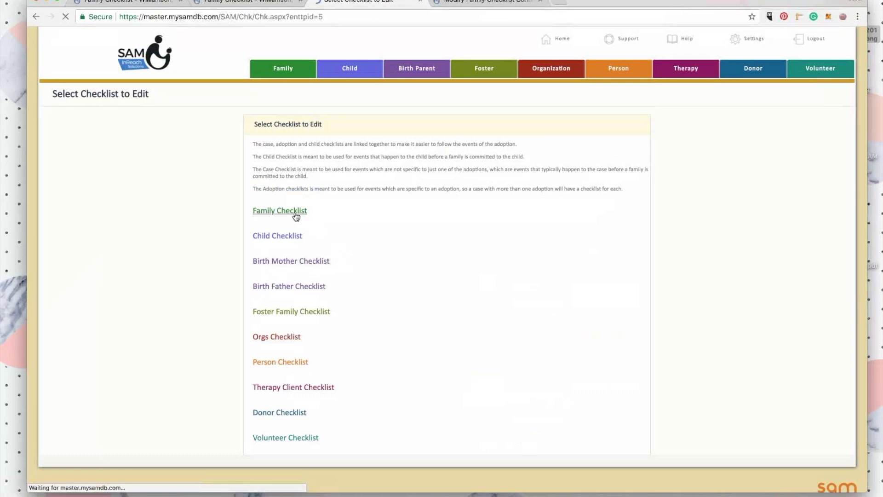
pyautogui.scroll(-20, 335, 256)
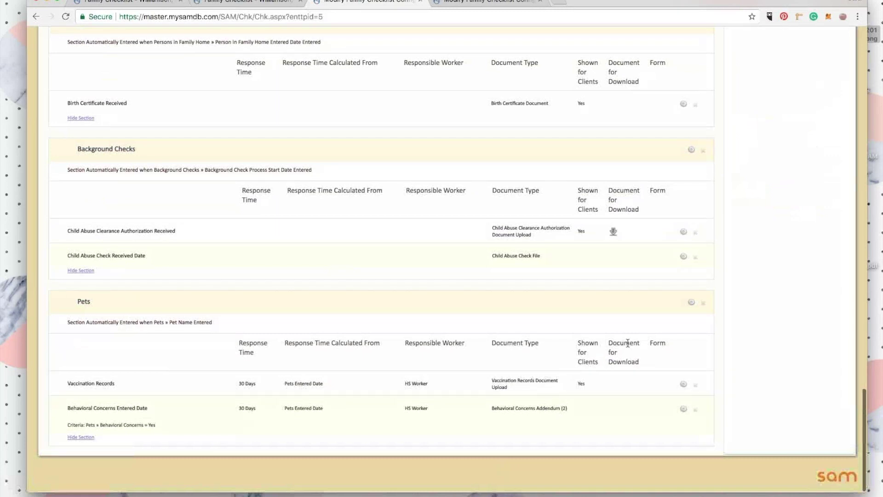
pyautogui.click(691, 302)
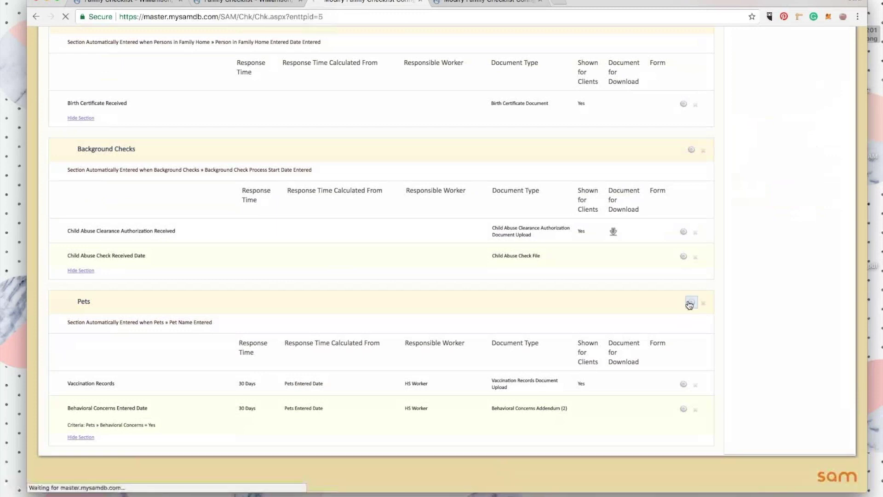
# Set the Pets section's client template to Pet Checklist Template and save the section.
pyautogui.scroll(-5, 398, 279)
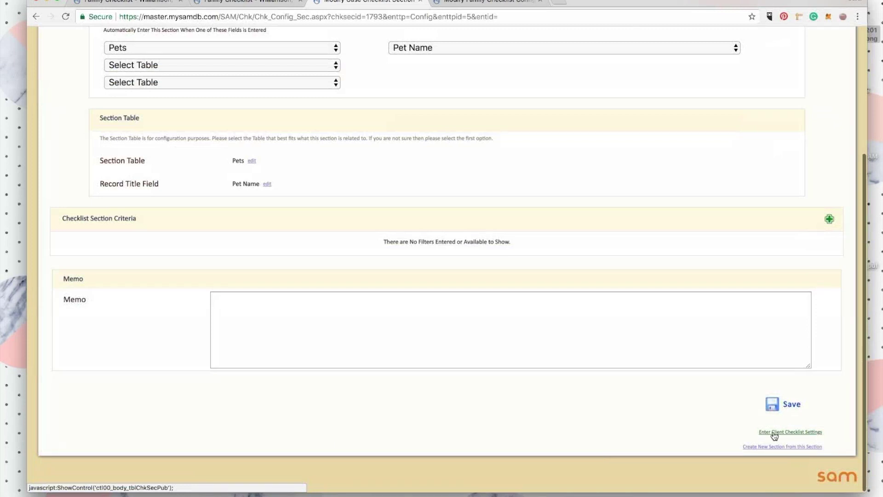
pyautogui.click(789, 433)
pyautogui.scroll(-5, 702, 425)
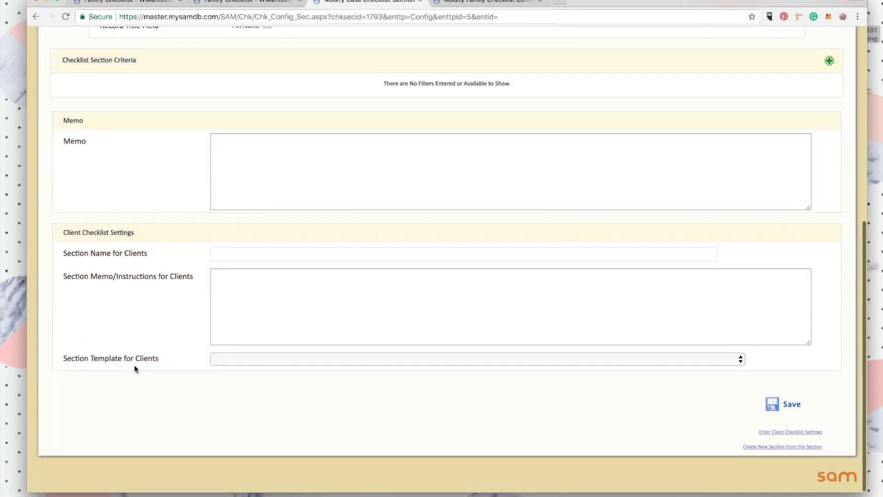
pyautogui.click(271, 358)
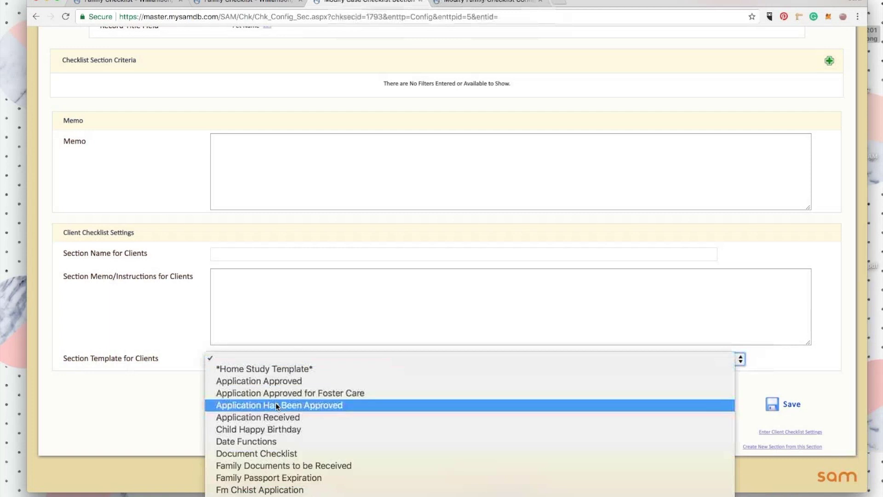
pyautogui.scroll(-5, 275, 402)
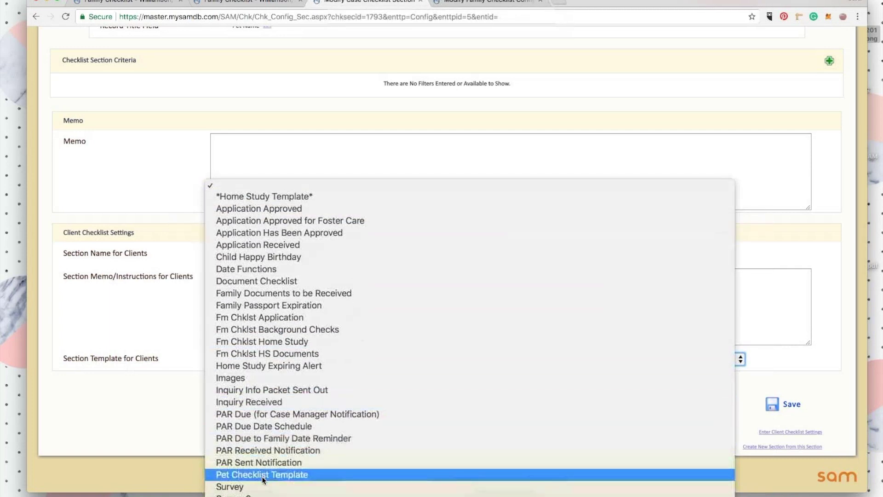
pyautogui.click(294, 475)
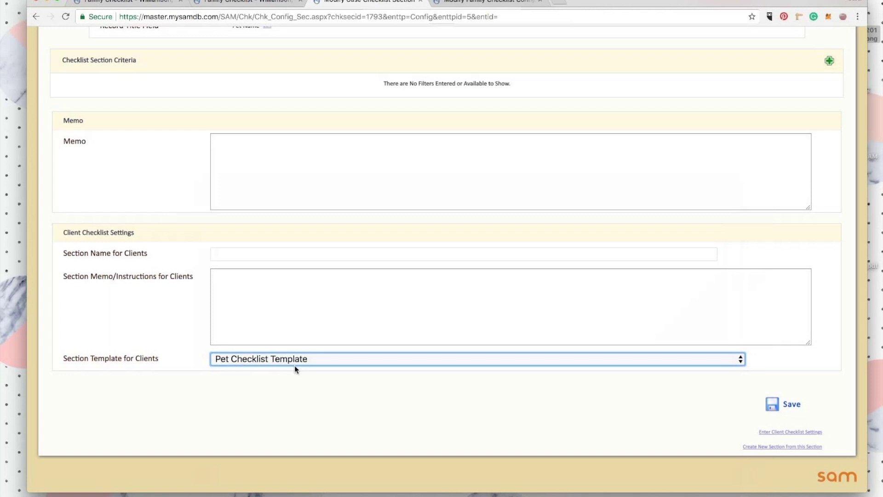
pyautogui.click(781, 404)
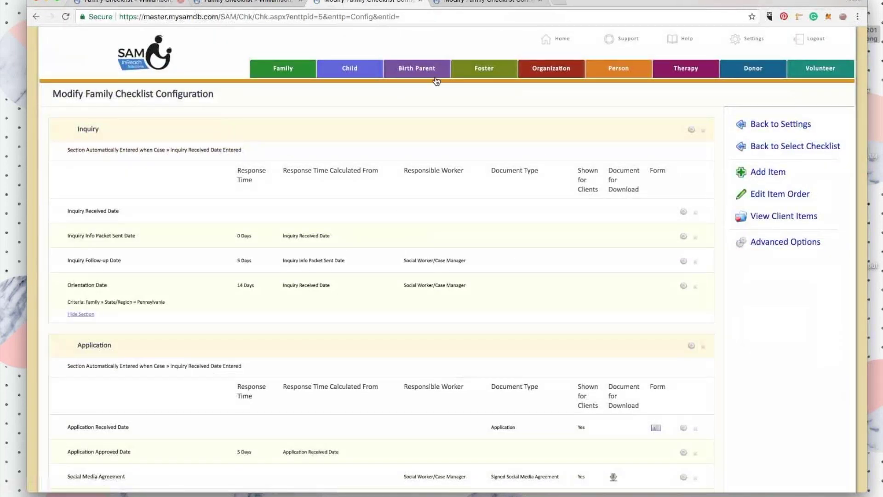
# Open the family Case Checklist login page from the public form links in Settings.
pyautogui.click(753, 38)
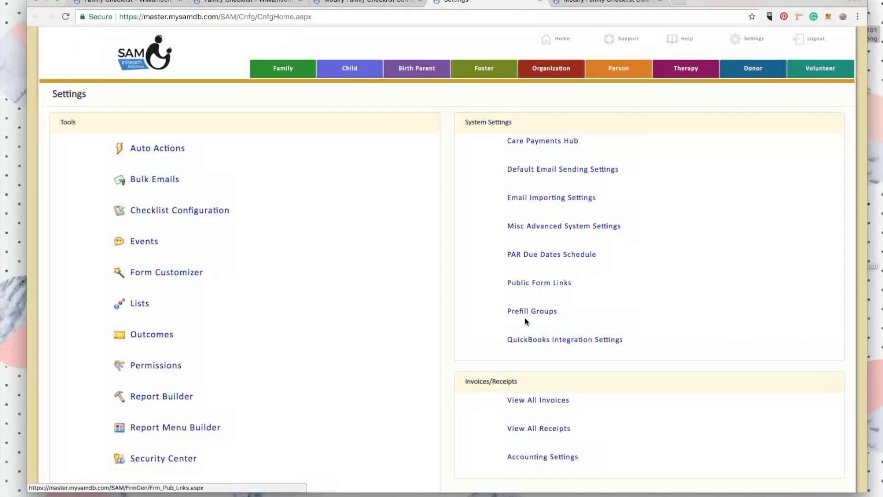
pyautogui.click(553, 283)
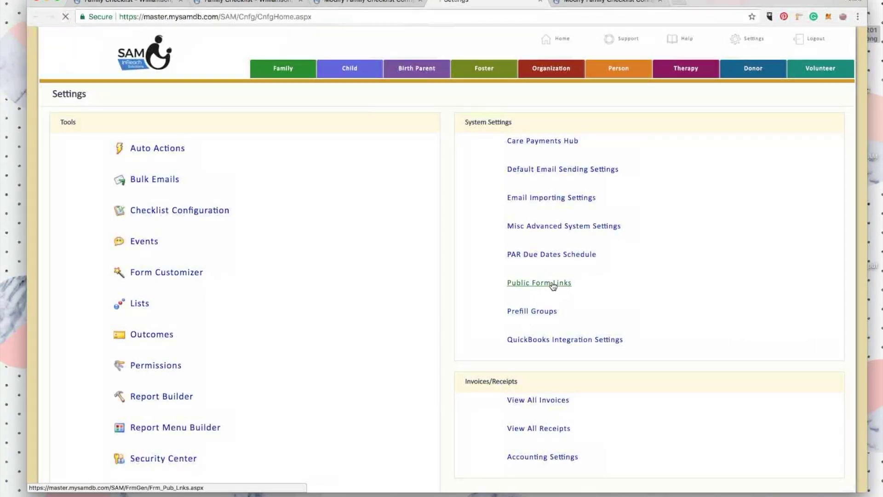
pyautogui.scroll(-5, 253, 255)
pyautogui.scroll(-2, 253, 258)
pyautogui.scroll(3, 184, 262)
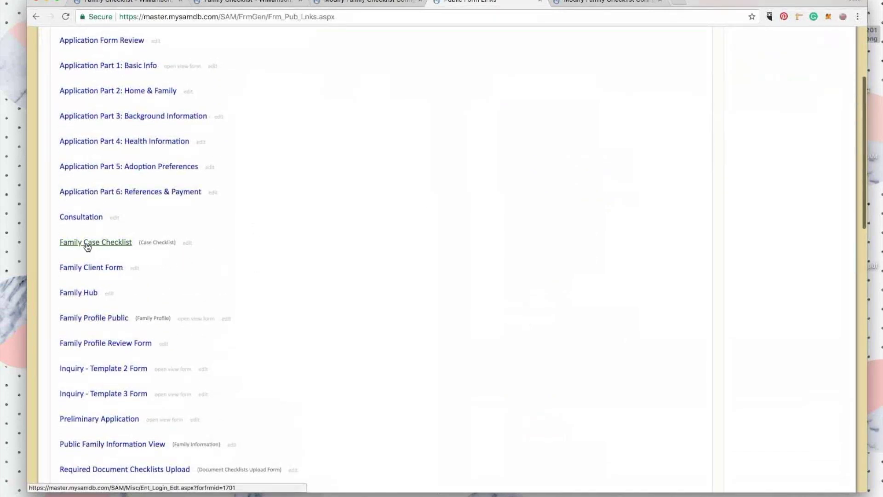
pyautogui.click(87, 246)
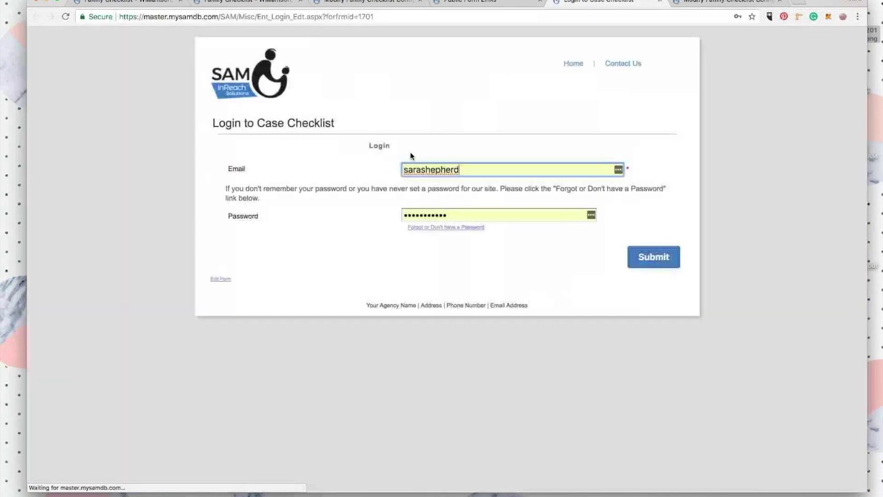
# Log in with the family's e-mail and password, re-entering the password until accepted.
pyautogui.press('super+a')
pyautogui.press('Tab')
pyautogui.write('•••••••')
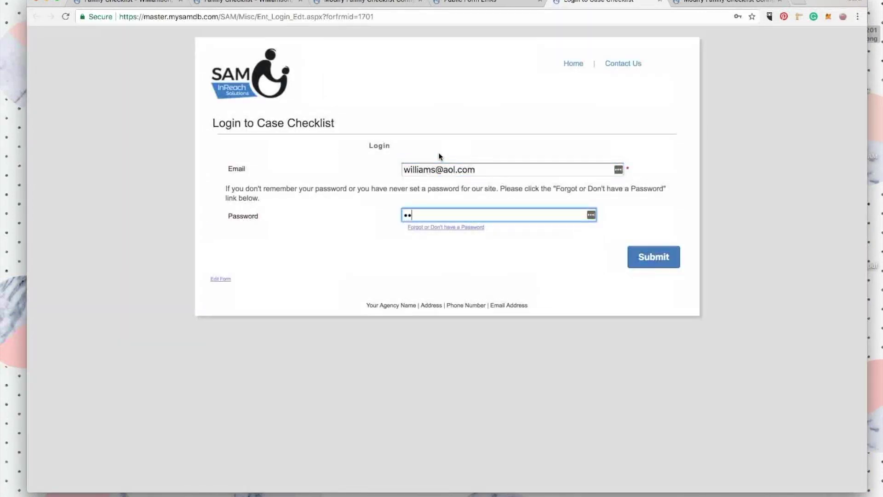
pyautogui.write('••••')
pyautogui.click(372, 165)
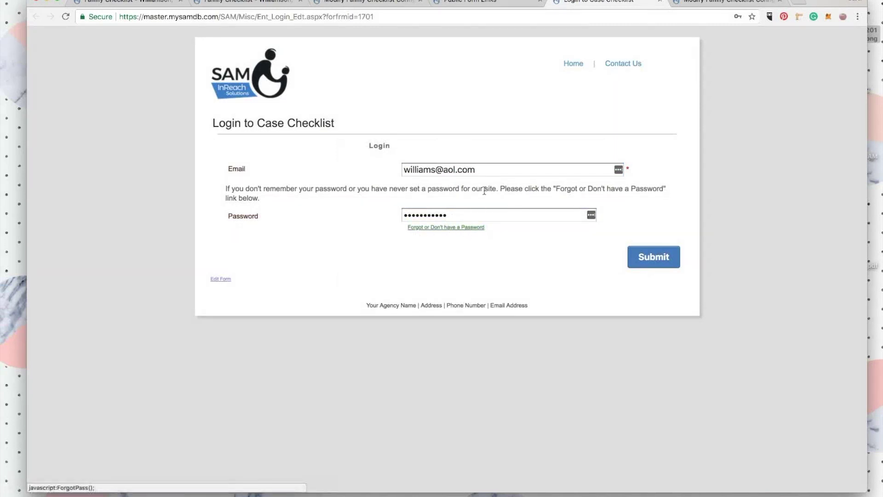
pyautogui.click(643, 258)
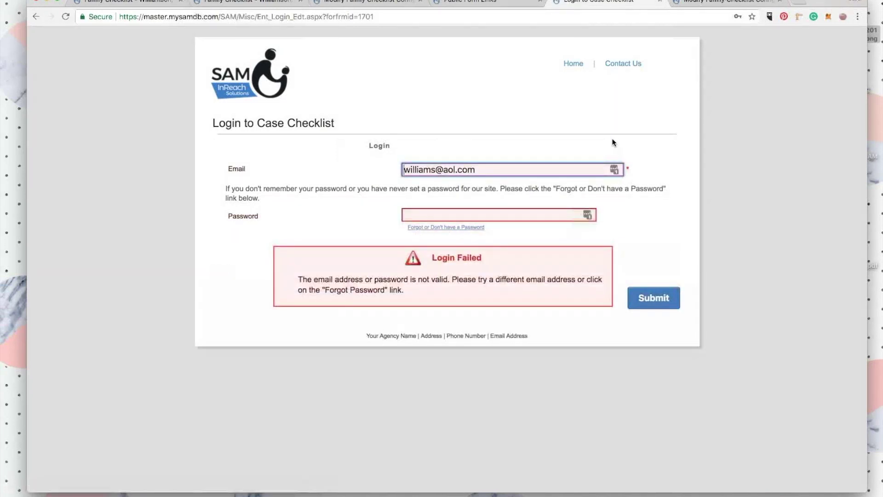
pyautogui.click(475, 209)
pyautogui.write('•••••••••••')
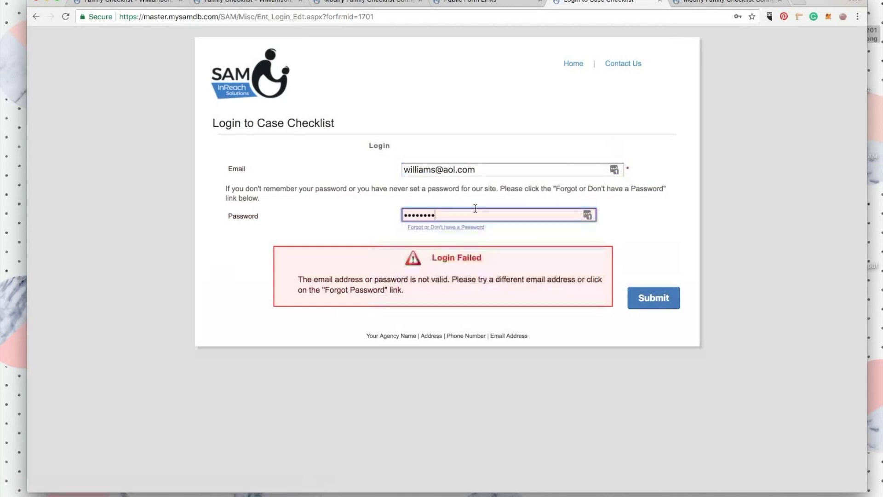
pyautogui.click(649, 299)
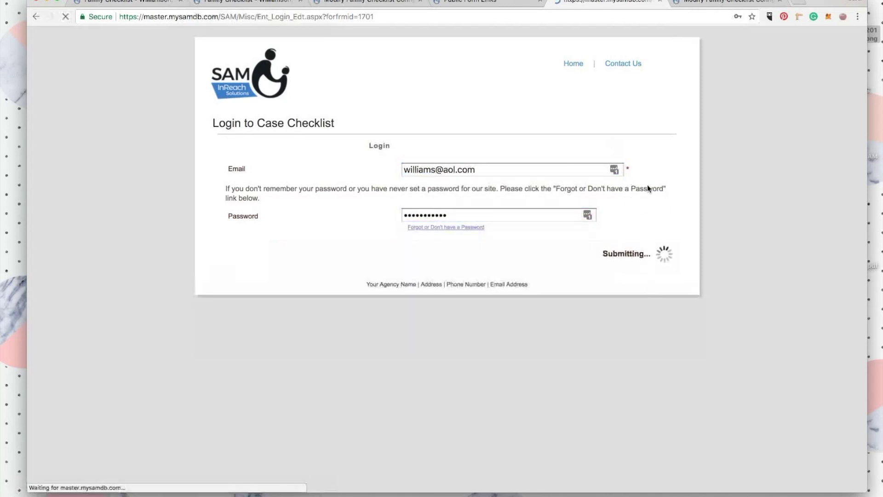
pyautogui.click(472, 215)
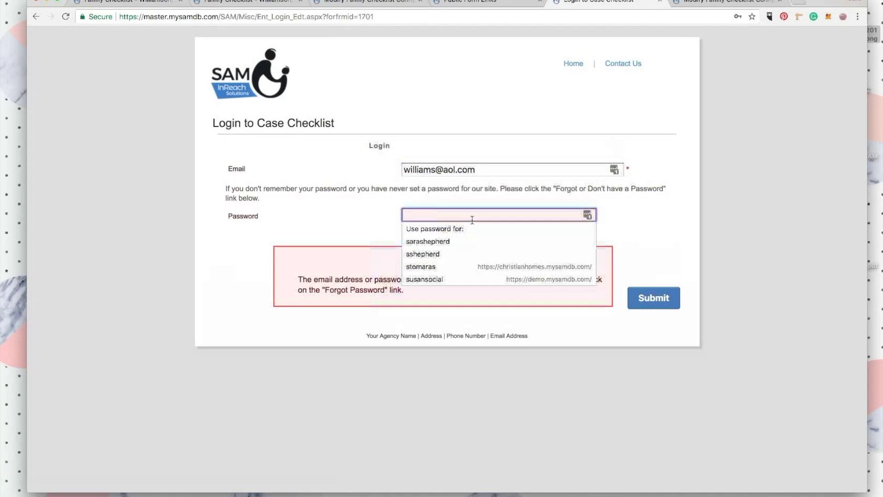
pyautogui.write('•••••••••••')
pyautogui.click(632, 233)
pyautogui.click(646, 297)
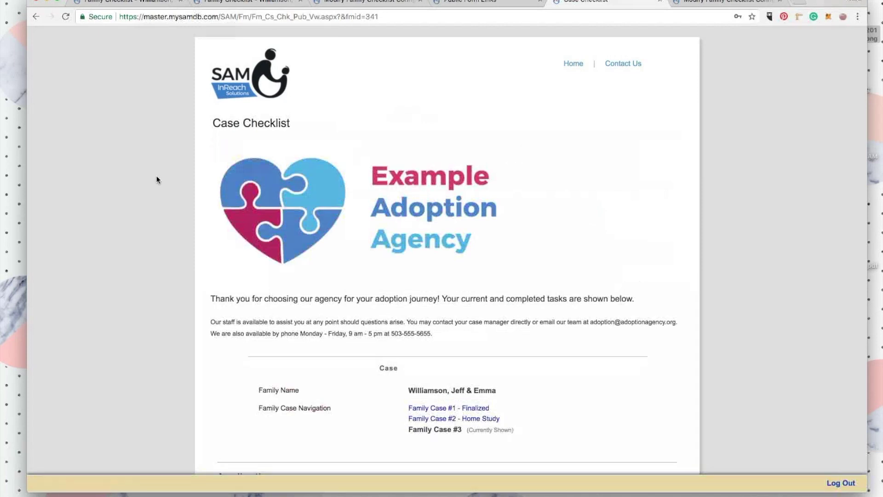
# Scroll to the Pets » Milo and Pets » Otis sections showing Vaccination Records due 4/4/2018.
pyautogui.scroll(-5, 192, 190)
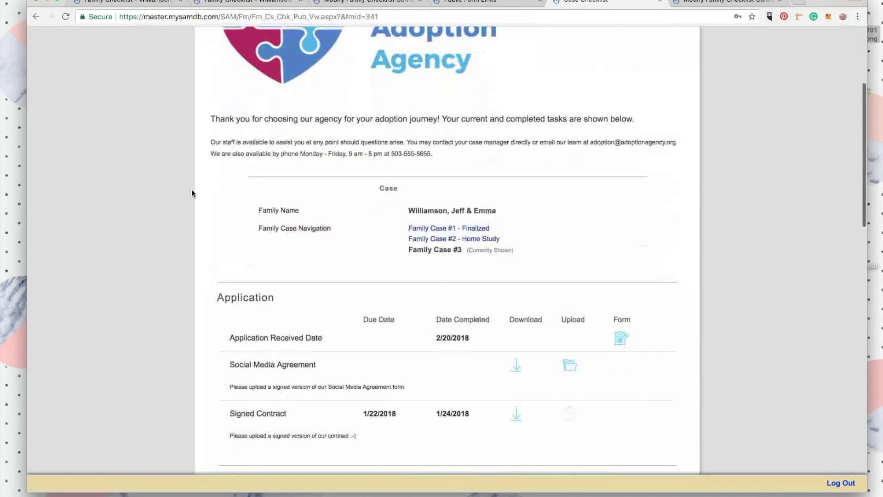
pyautogui.scroll(-1, 192, 190)
pyautogui.scroll(-1, 192, 190)
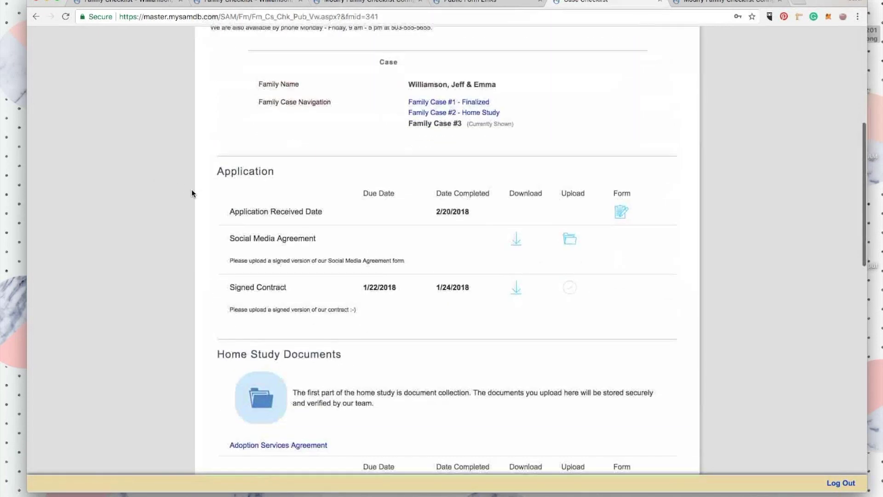
pyautogui.scroll(-7, 192, 191)
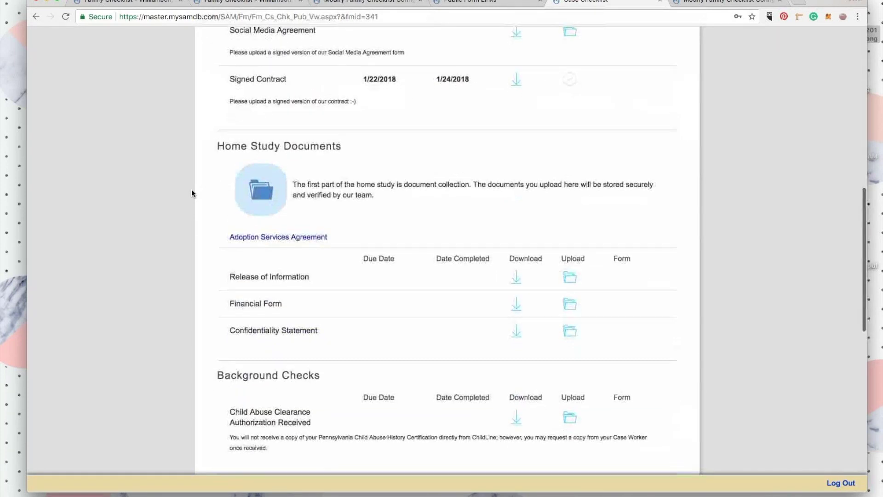
pyautogui.scroll(-5, 192, 193)
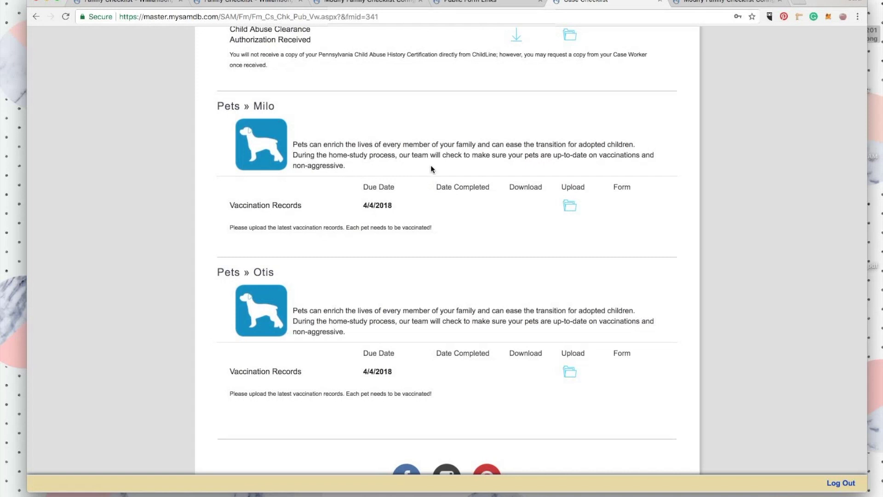
pyautogui.scroll(-3, 363, 177)
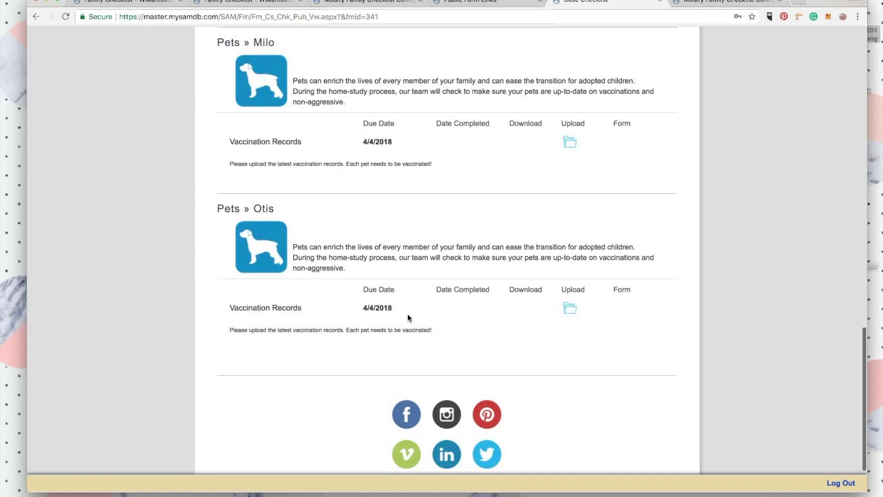
# Upload TestDocument.pdf as Otis's vaccination records, completed 2/21/2018.
pyautogui.click(571, 308)
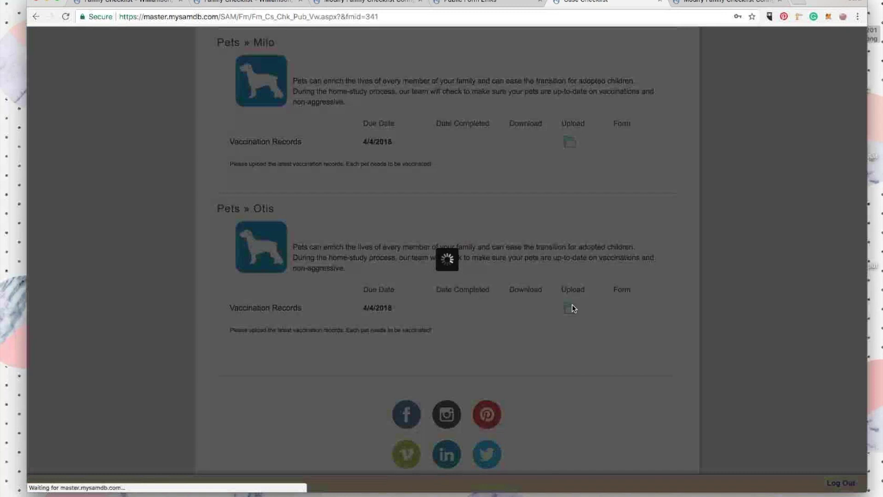
pyautogui.click(434, 180)
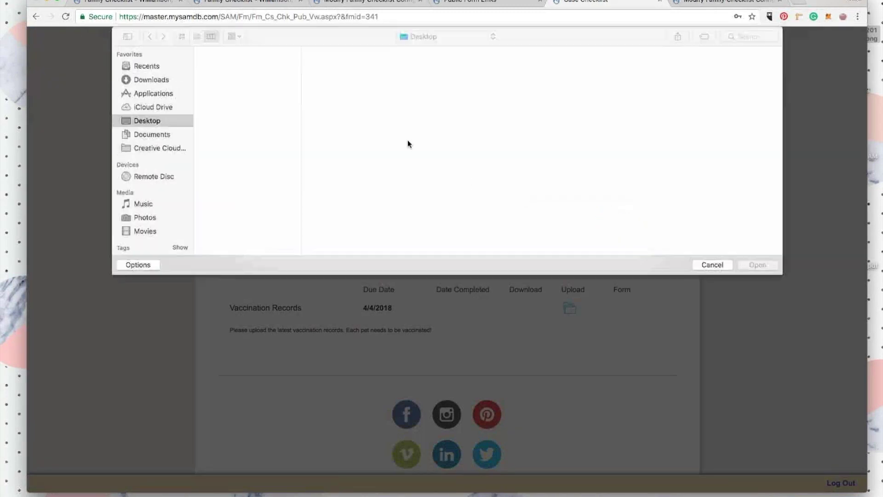
pyautogui.click(218, 118)
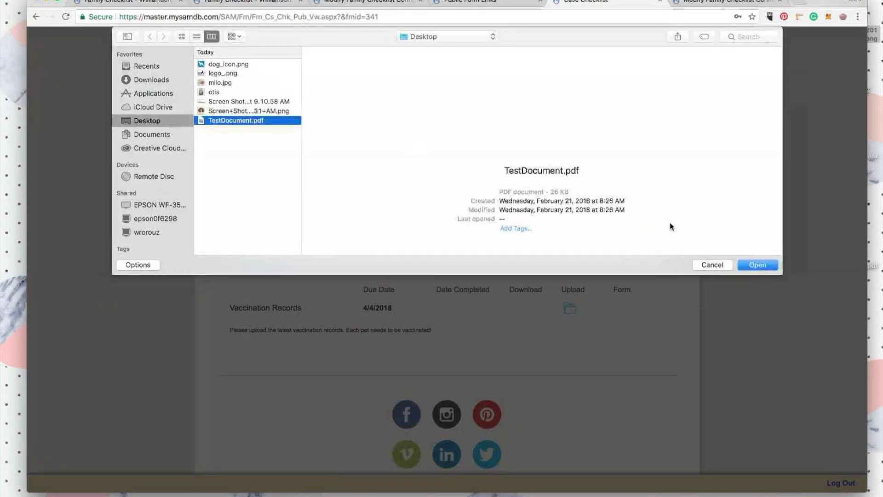
pyautogui.click(763, 265)
pyautogui.click(616, 217)
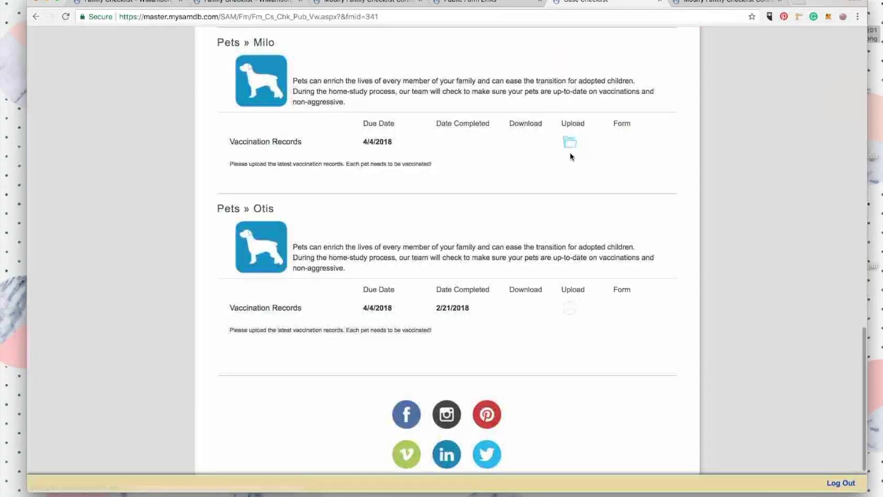
# Upload TestDocument.pdf as Milo's vaccination records, then reload the staff Family Checklist.
pyautogui.click(570, 143)
pyautogui.click(434, 176)
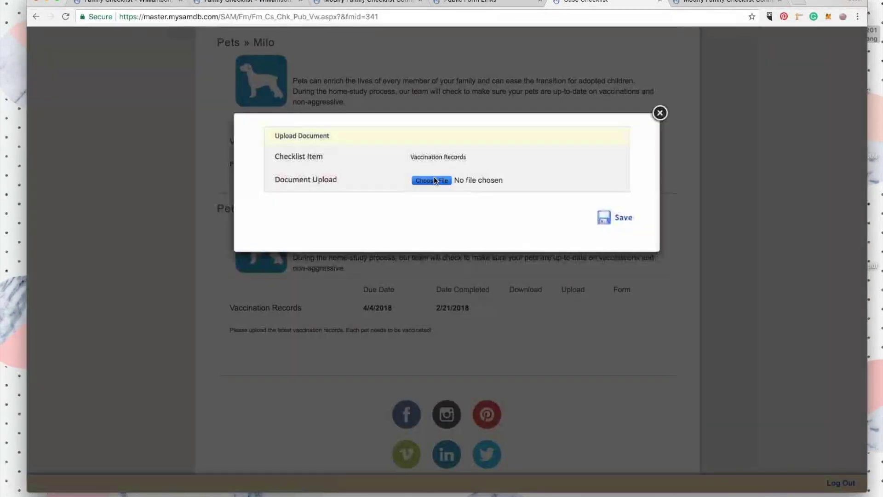
pyautogui.click(241, 119)
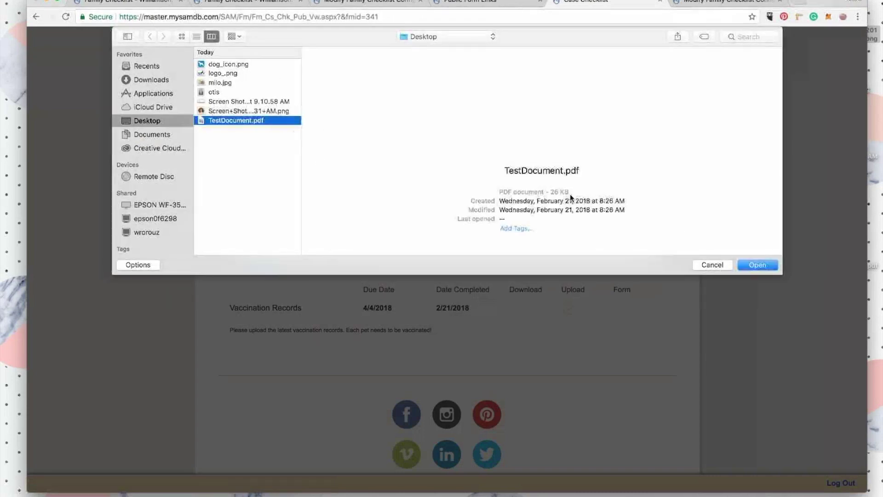
pyautogui.click(757, 265)
pyautogui.click(616, 217)
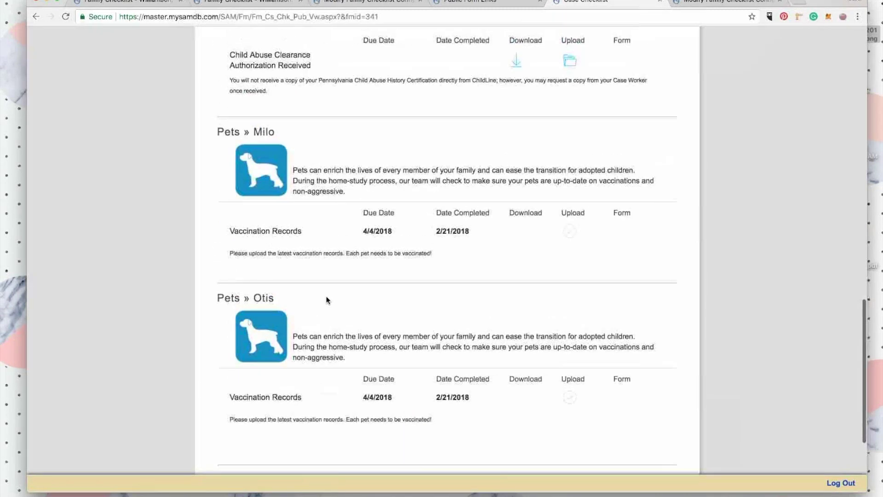
pyautogui.click(274, 2)
pyautogui.click(67, 17)
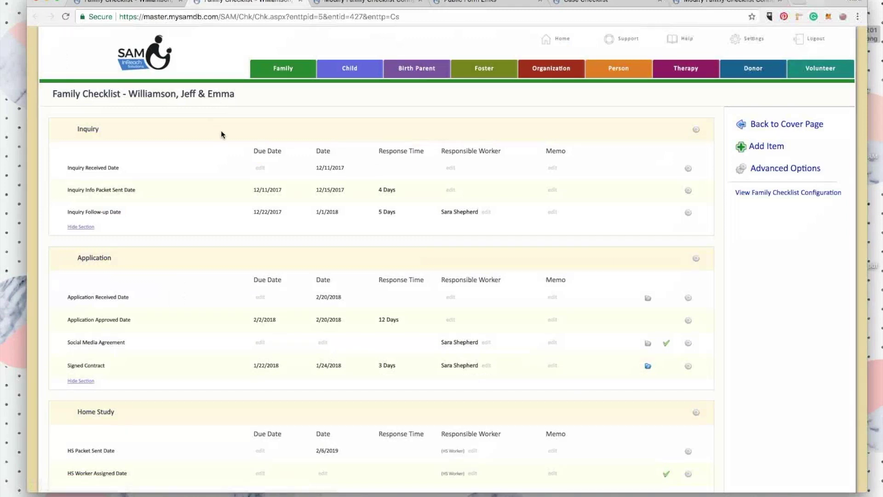
pyautogui.scroll(-13, 235, 217)
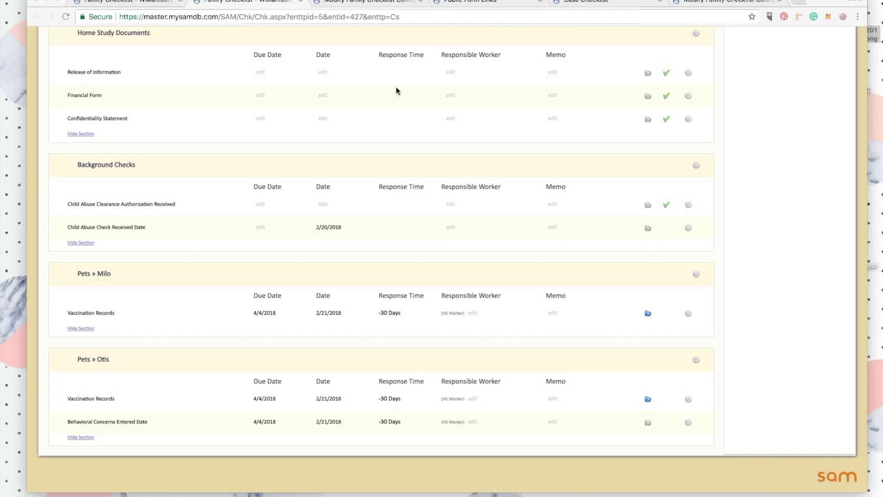
pyautogui.scroll(2, 326, 112)
pyautogui.scroll(3, 328, 111)
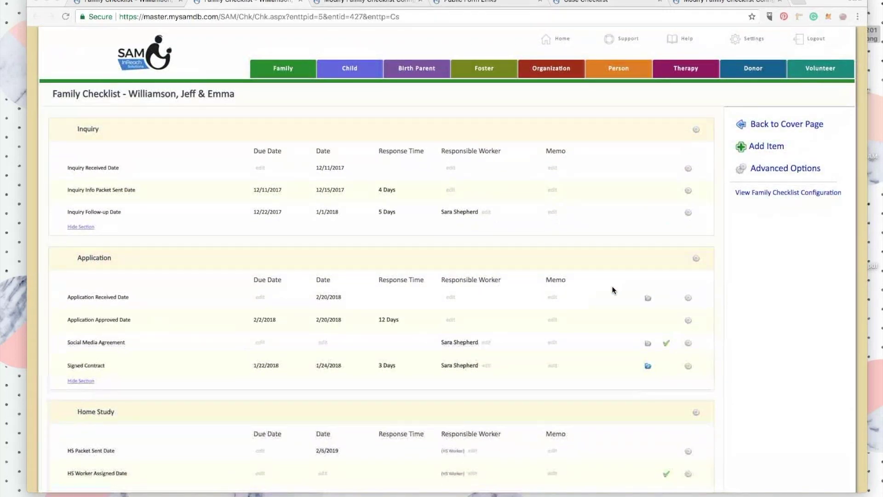
pyautogui.scroll(-15, 612, 290)
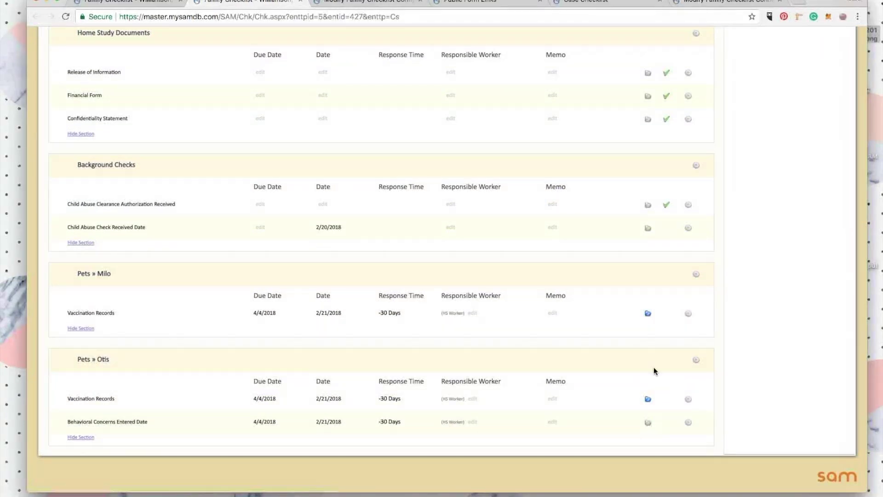
pyautogui.scroll(15, 647, 420)
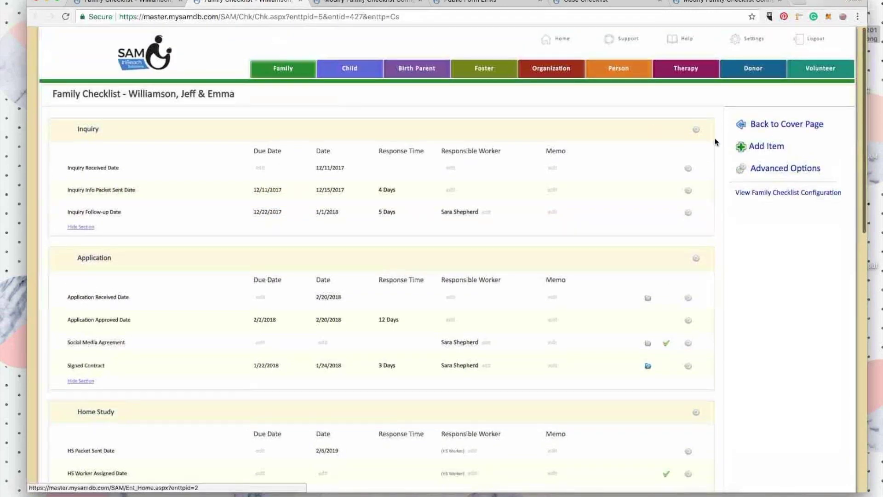
# From Otis's pet record, open the Pets form for customizing.
pyautogui.click(787, 128)
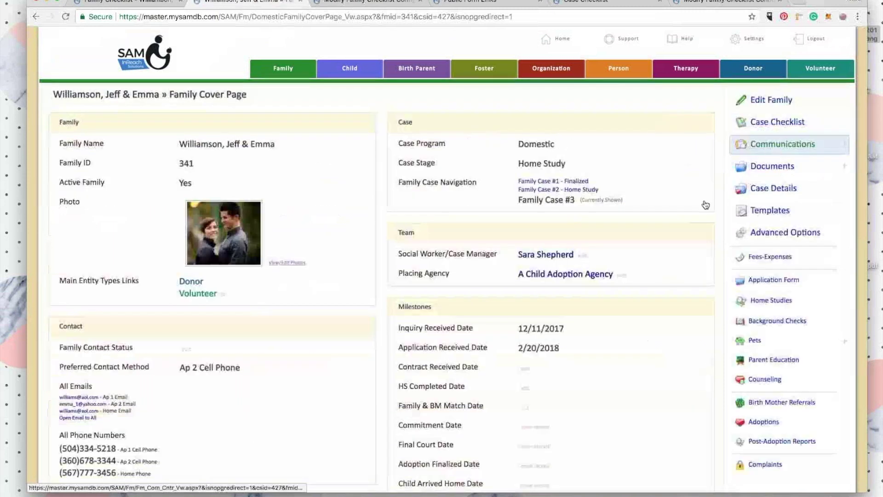
pyautogui.click(754, 341)
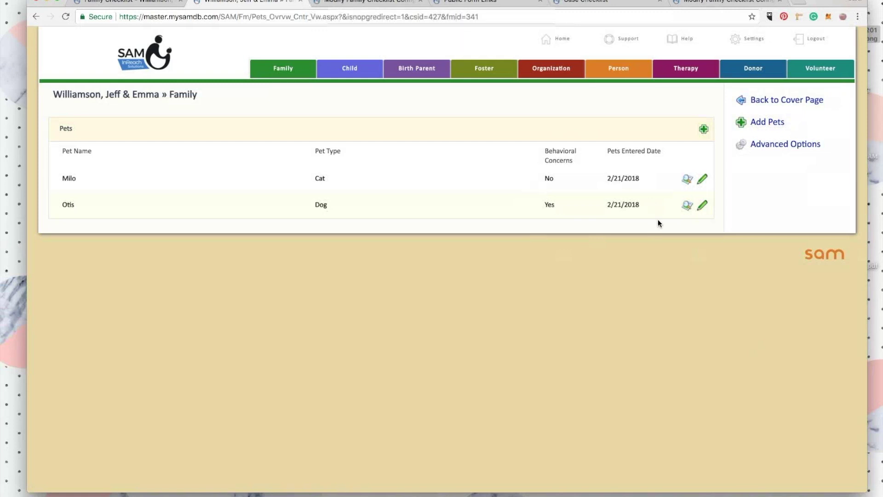
pyautogui.click(687, 207)
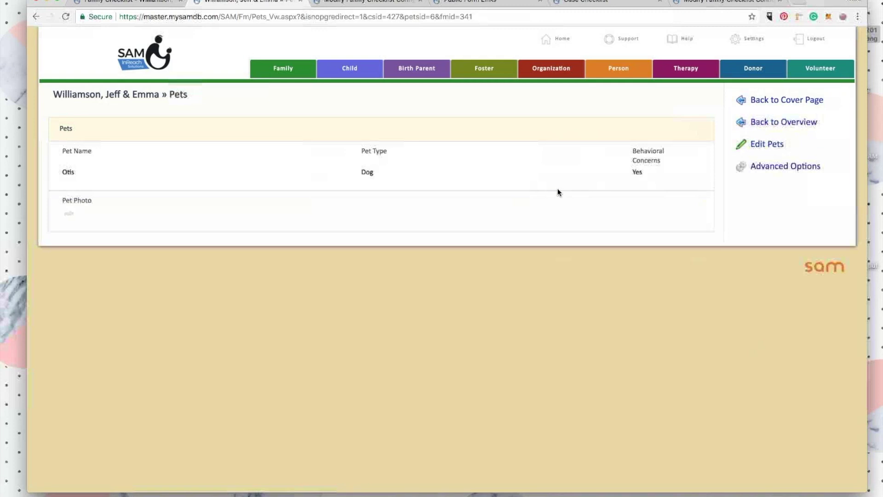
pyautogui.click(754, 169)
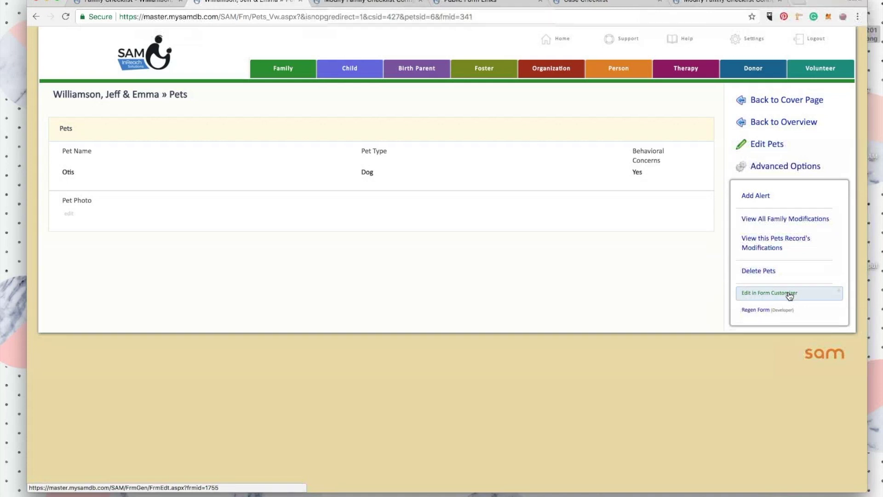
pyautogui.click(761, 295)
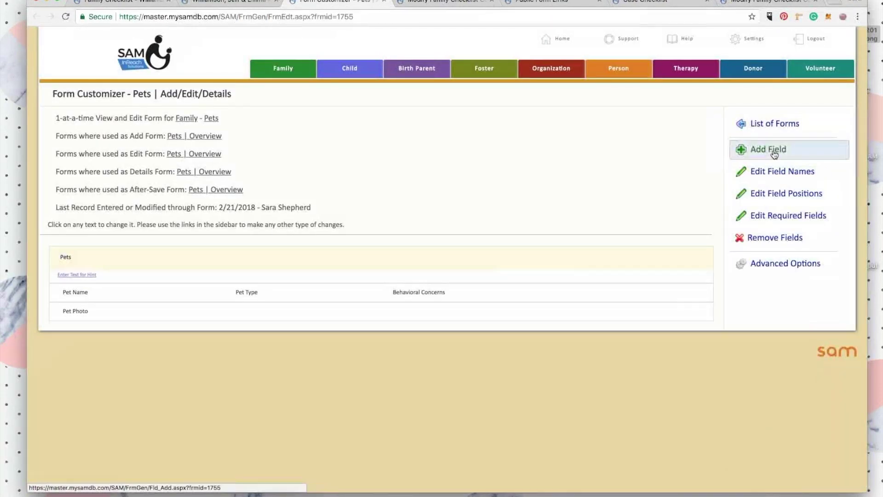
# Add the Behavioral Concerns Addendum (2) field to the Pets form.
pyautogui.click(768, 149)
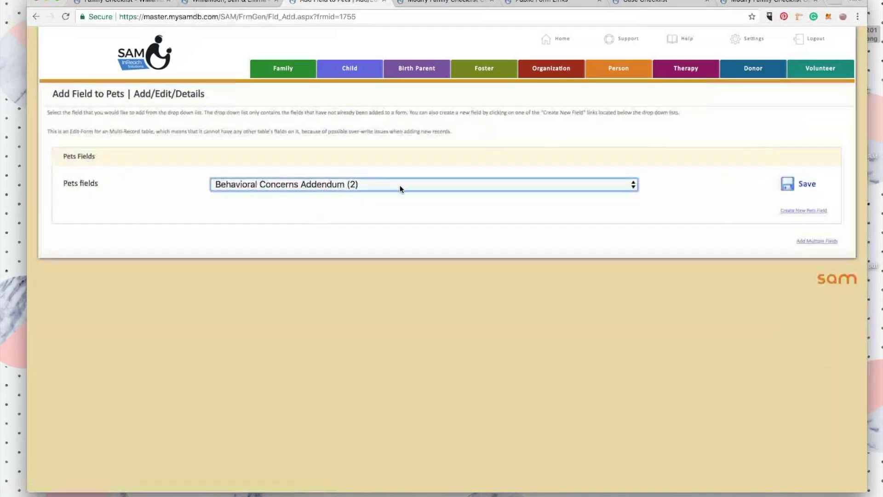
pyautogui.click(399, 185)
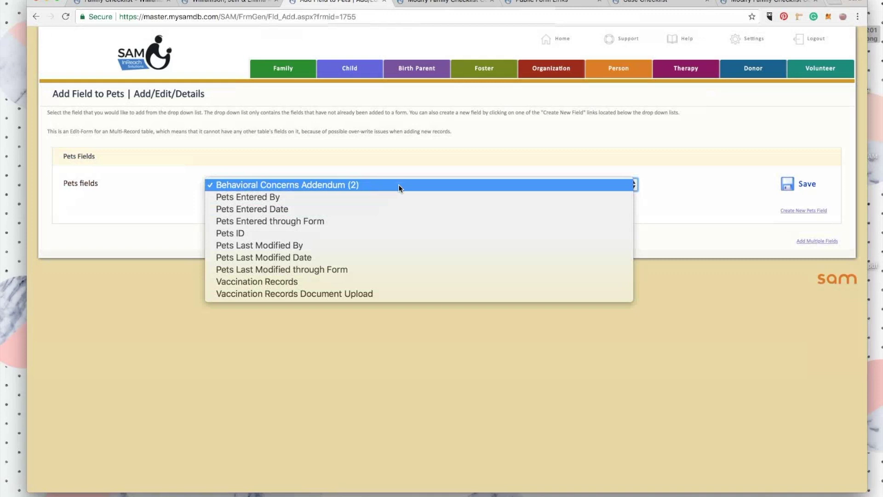
pyautogui.click(525, 156)
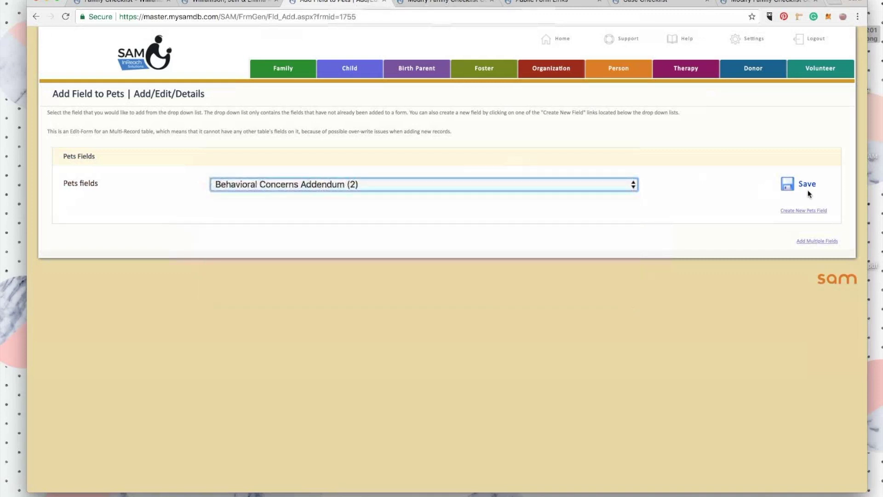
pyautogui.click(805, 186)
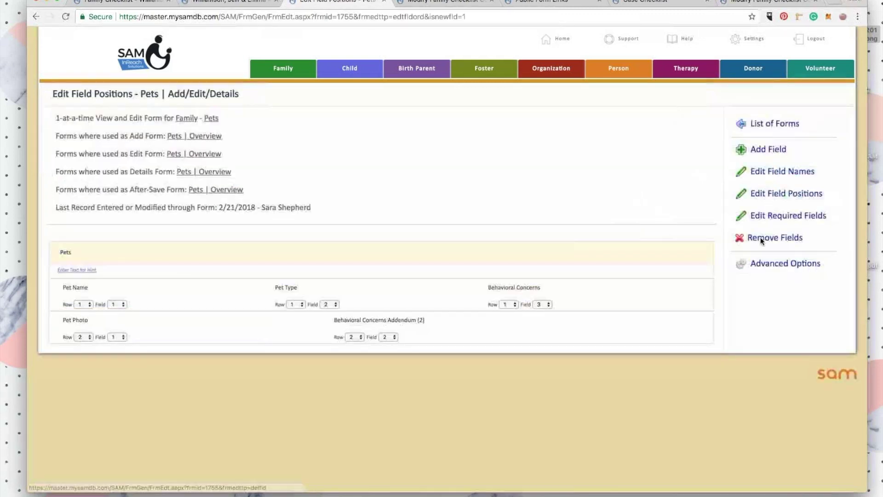
# Add the Vaccination Records Document Upload field, then return to the family's Pets record.
pyautogui.click(782, 147)
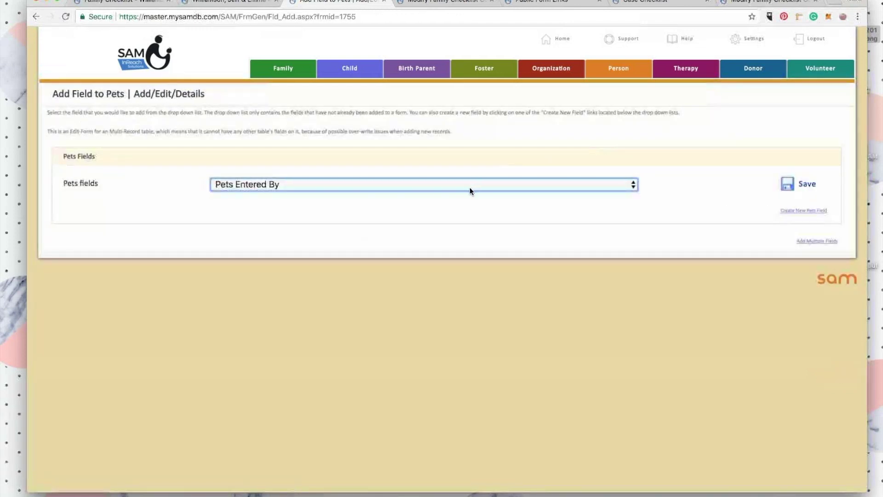
pyautogui.click(470, 186)
pyautogui.click(399, 282)
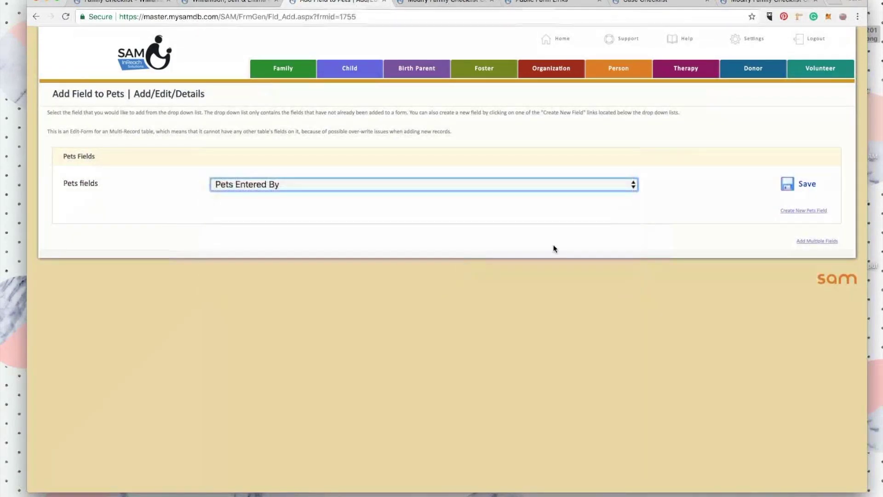
pyautogui.click(791, 190)
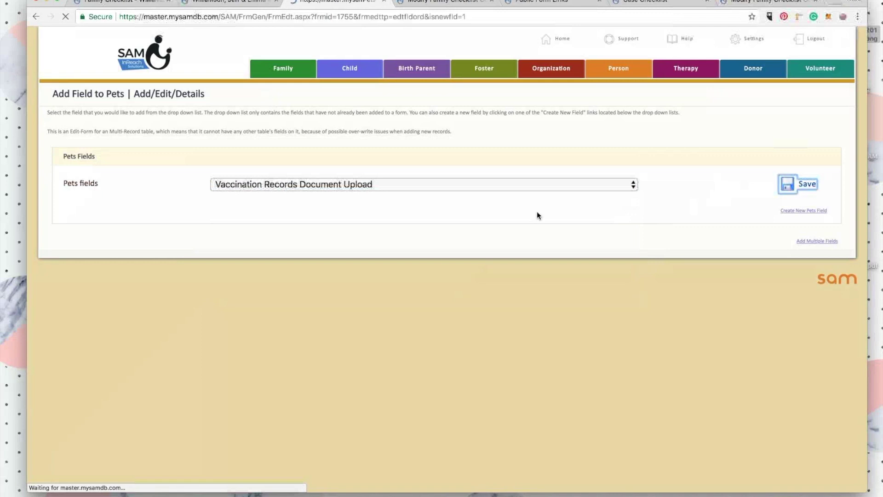
pyautogui.click(768, 123)
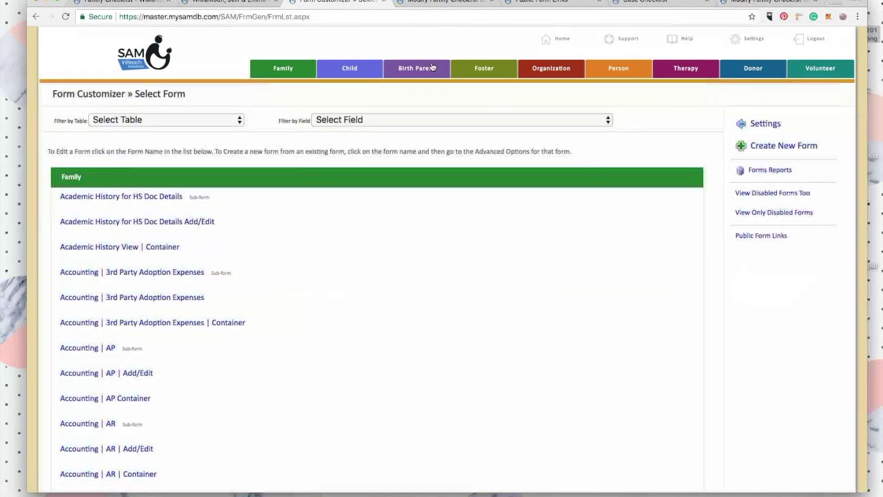
pyautogui.click(213, 2)
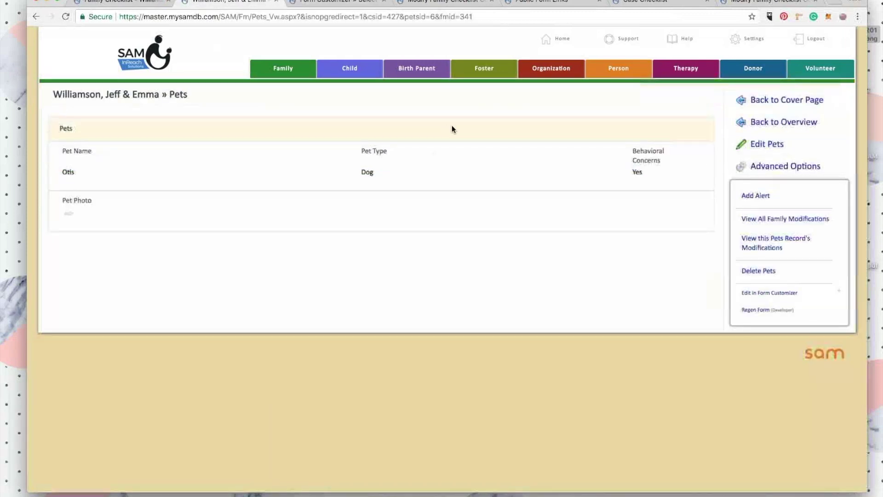
# Start a new pet named Chippy, type Large Animal (i.e., Horse), no behavioral concerns.
pyautogui.click(772, 125)
pyautogui.click(706, 134)
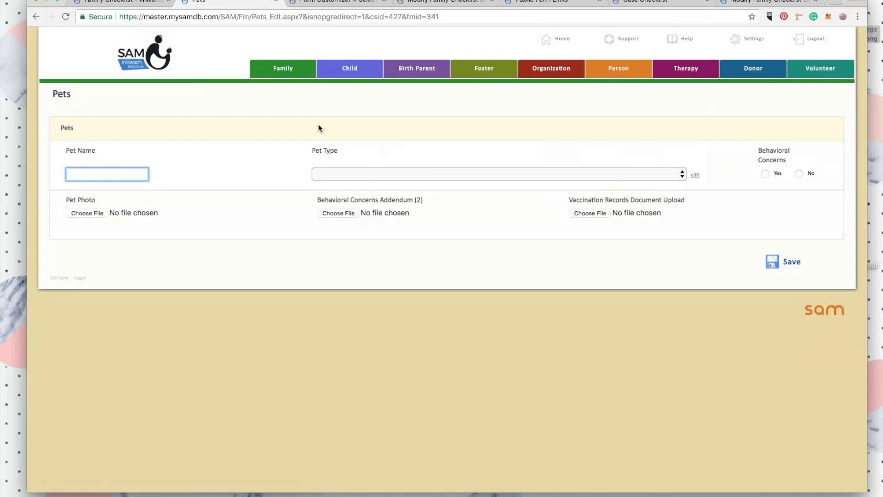
pyautogui.write('Chippy')
pyautogui.click(390, 174)
pyautogui.click(386, 220)
pyautogui.click(798, 173)
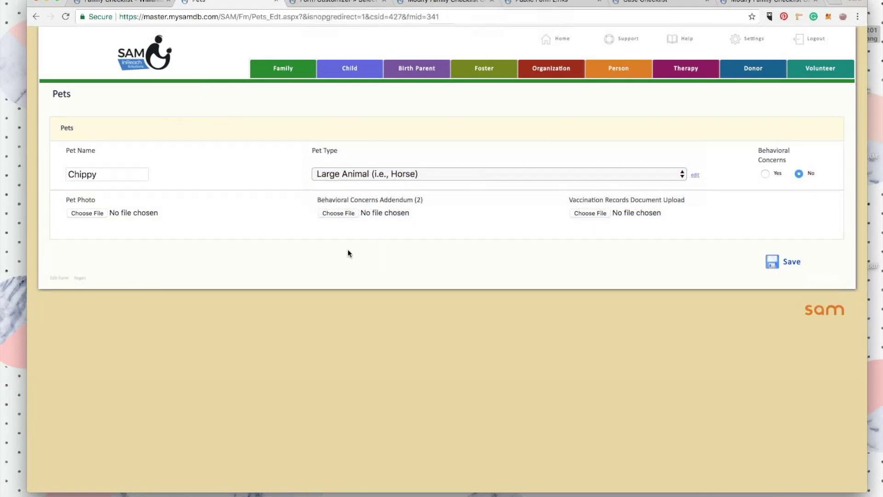
# Attach TestDocument.pdf as Chippy's vaccination records, save, and open the family's case checklist.
pyautogui.click(590, 213)
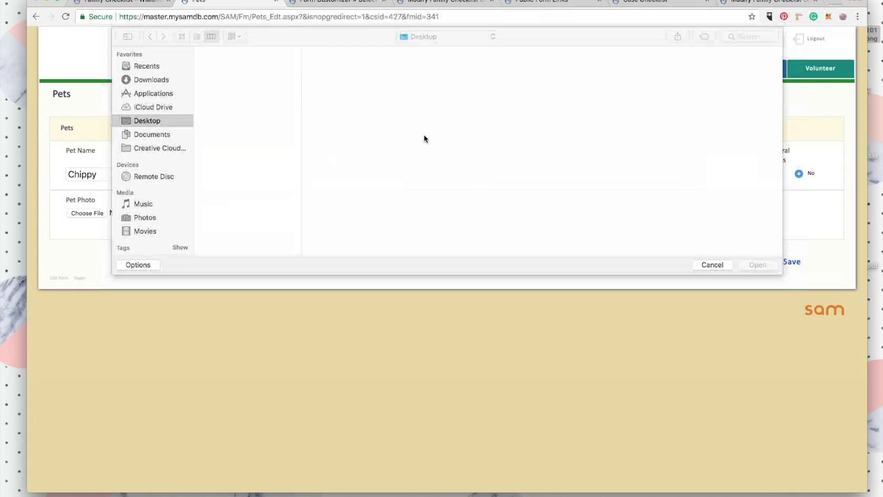
pyautogui.click(221, 120)
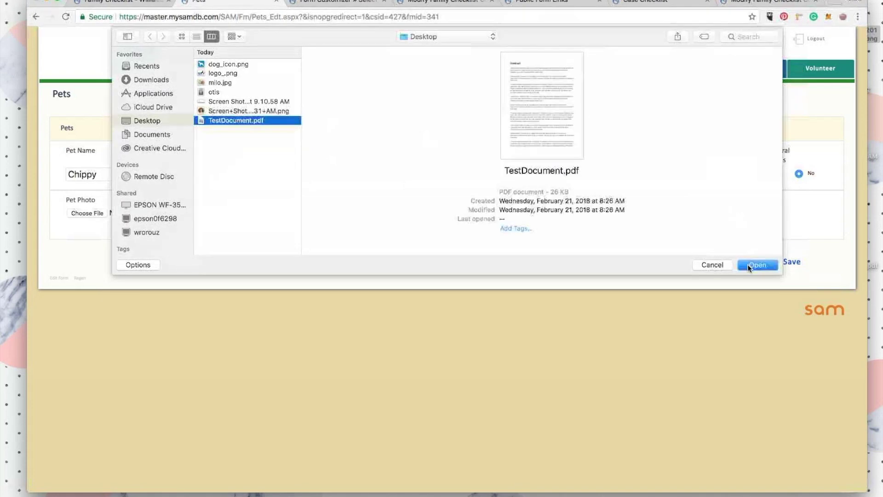
pyautogui.click(758, 265)
pyautogui.click(778, 261)
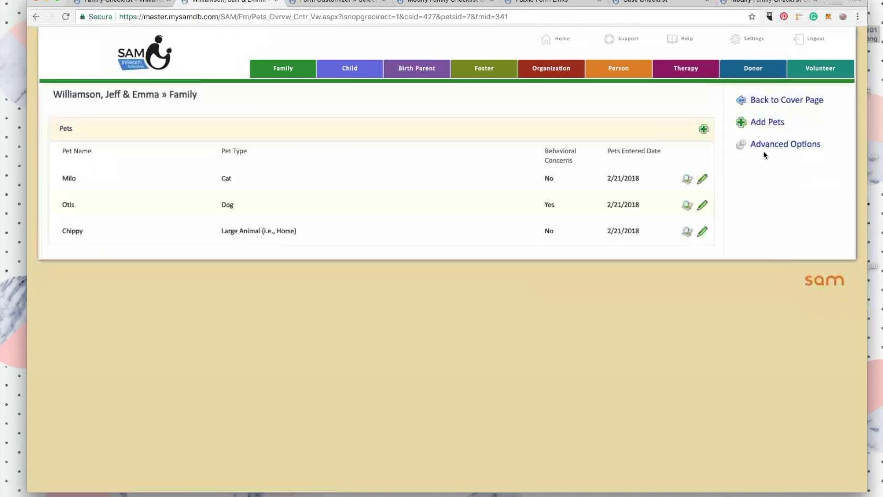
pyautogui.click(769, 100)
pyautogui.click(771, 130)
# Open Chippy's vaccination records PDF from the checklist, then return to the Family Checklist.
pyautogui.scroll(-15, 328, 322)
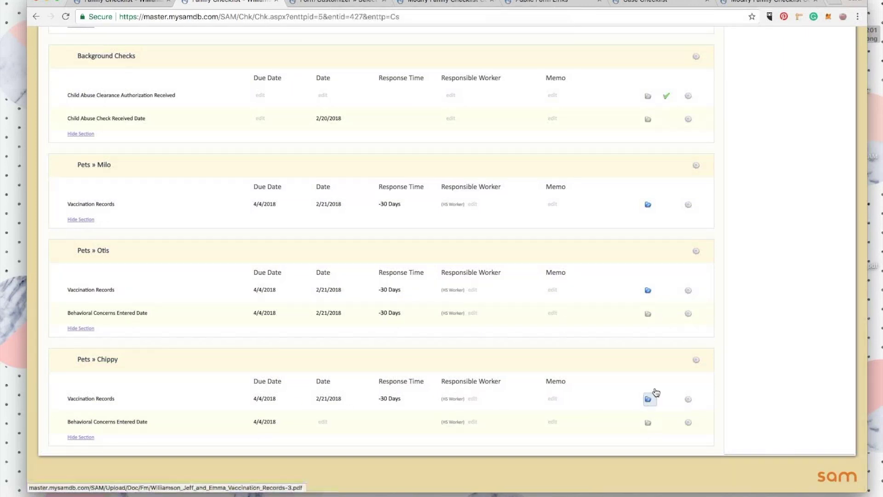
pyautogui.click(649, 400)
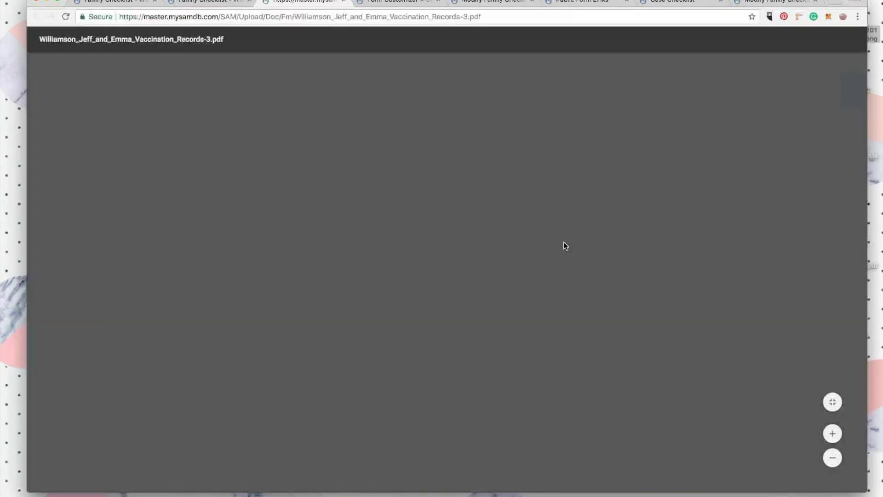
pyautogui.scroll(-5, 250, 145)
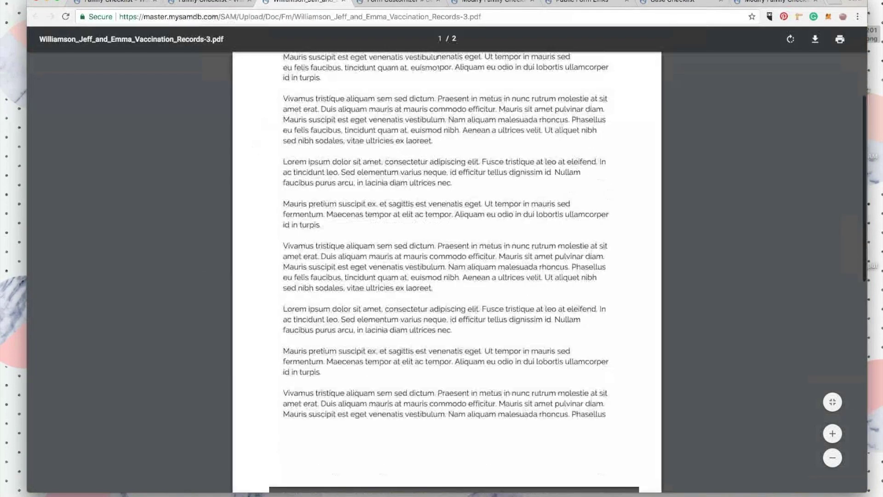
pyautogui.press('super+alt+Left')
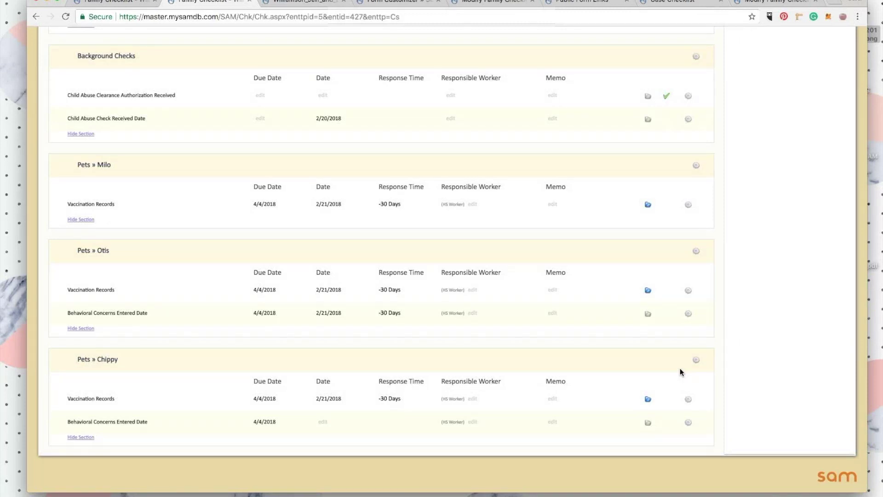
pyautogui.scroll(15, 660, 240)
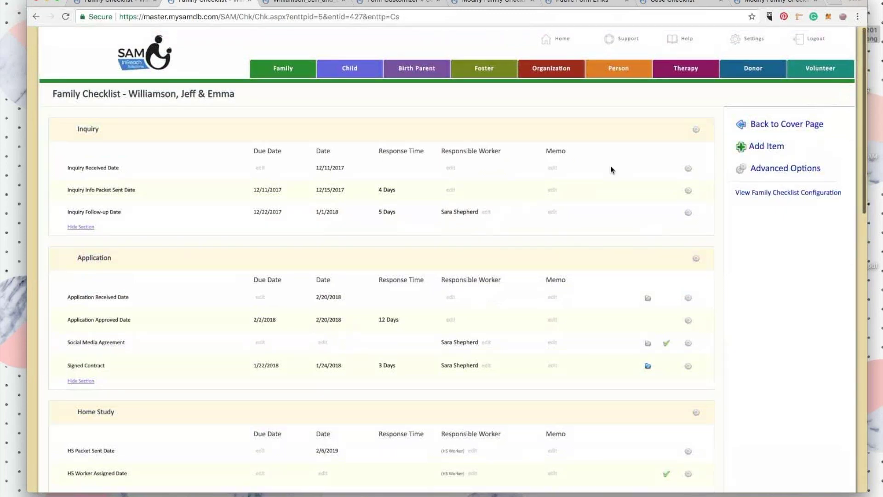
pyautogui.scroll(-2, 610, 166)
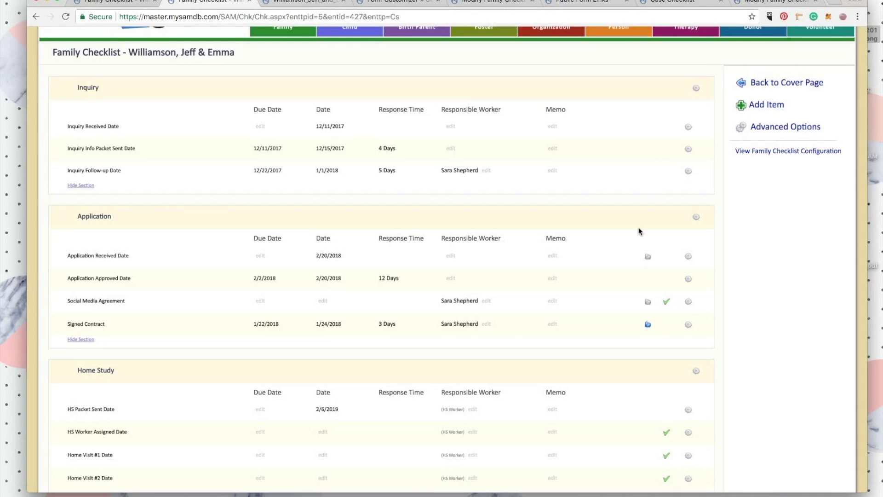
# Open the system settings page and look through its options.
pyautogui.scroll(-1, 639, 230)
pyautogui.scroll(2, 639, 231)
pyautogui.click(754, 38)
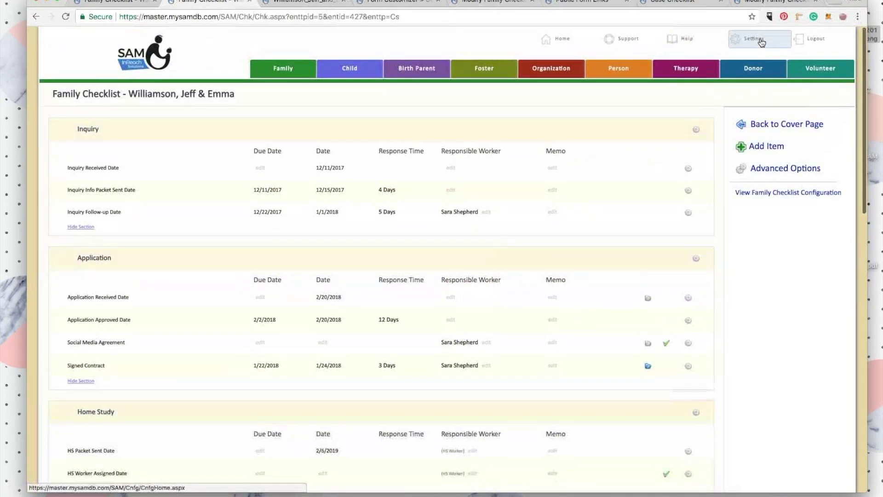
pyautogui.scroll(-2, 581, 223)
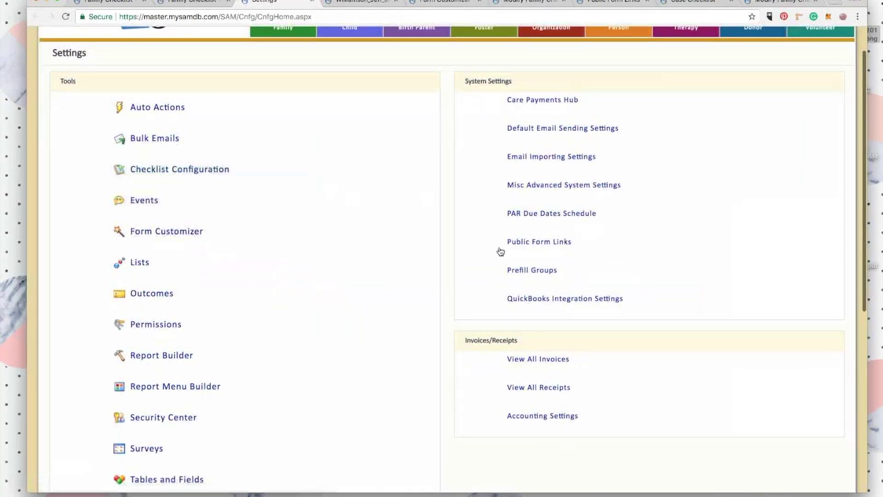
pyautogui.scroll(-1, 617, 261)
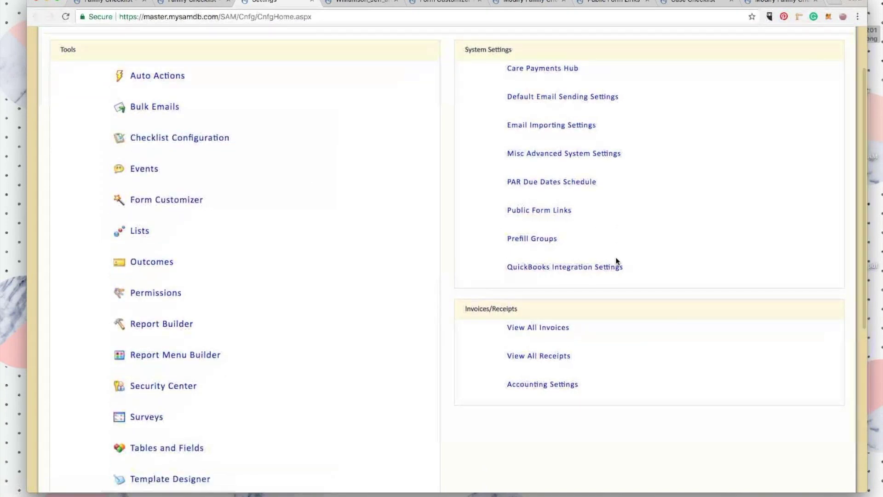
pyautogui.scroll(2, 628, 274)
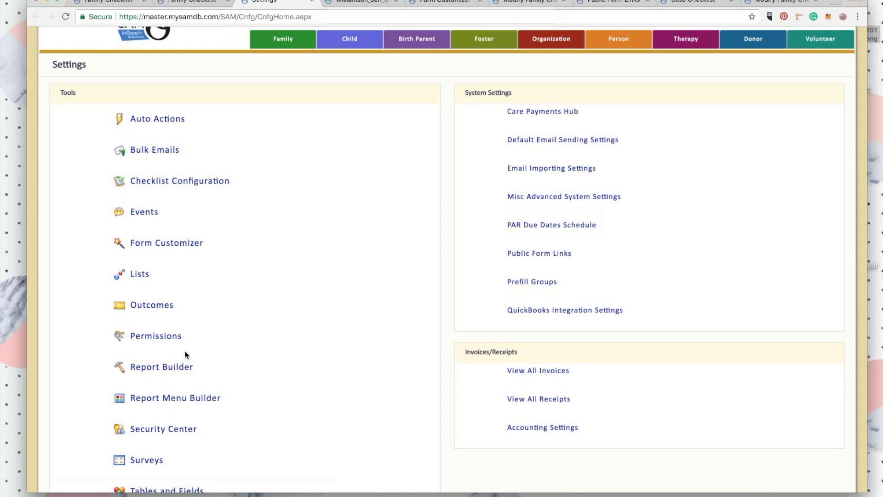
pyautogui.scroll(1, 232, 184)
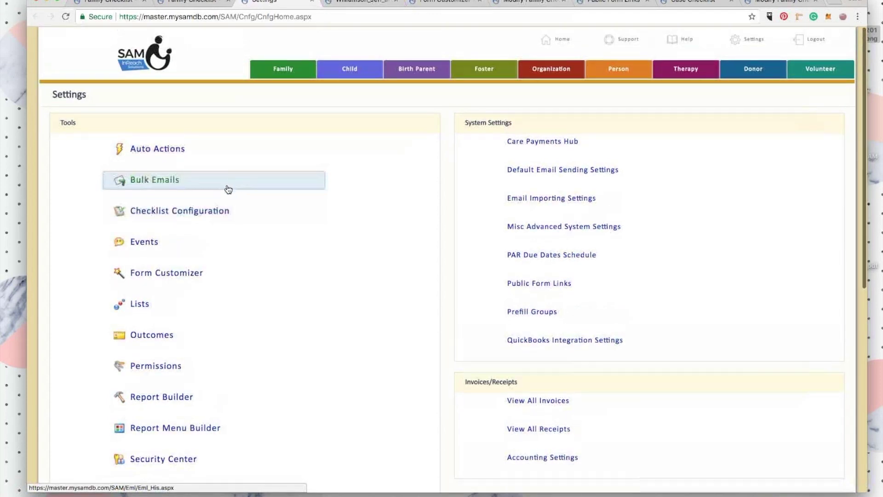
# Open the Family Checklist configuration and review Home Study Documents, ICPC and Dossier sections.
pyautogui.click(213, 210)
pyautogui.click(272, 211)
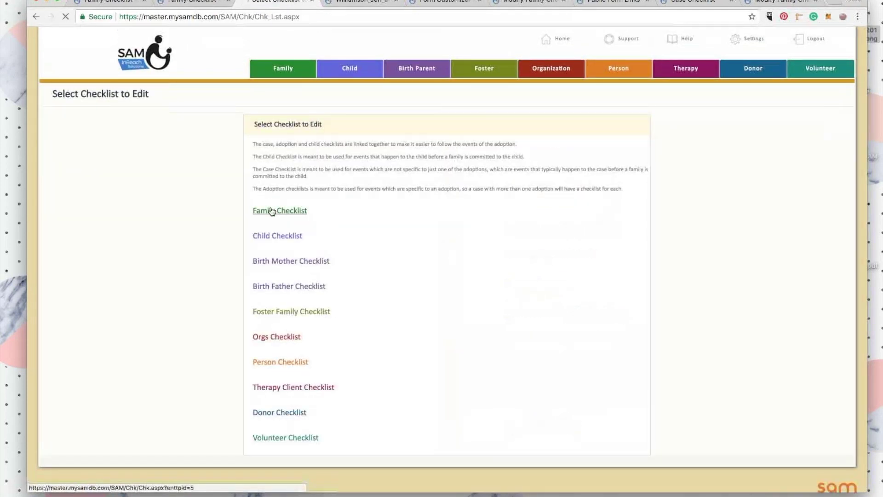
pyautogui.scroll(-3, 606, 266)
pyautogui.scroll(-10, 606, 265)
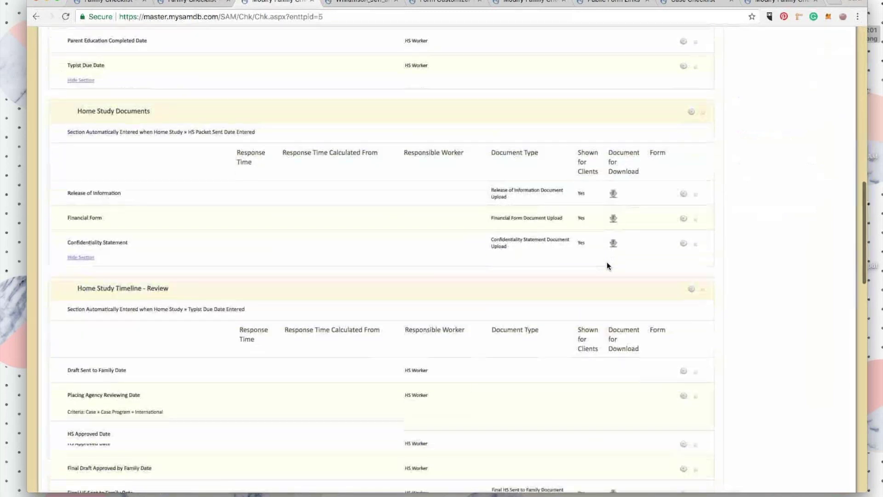
pyautogui.scroll(-3, 606, 265)
pyautogui.scroll(-2, 300, 230)
pyautogui.scroll(-8, 301, 233)
pyautogui.scroll(17, 301, 233)
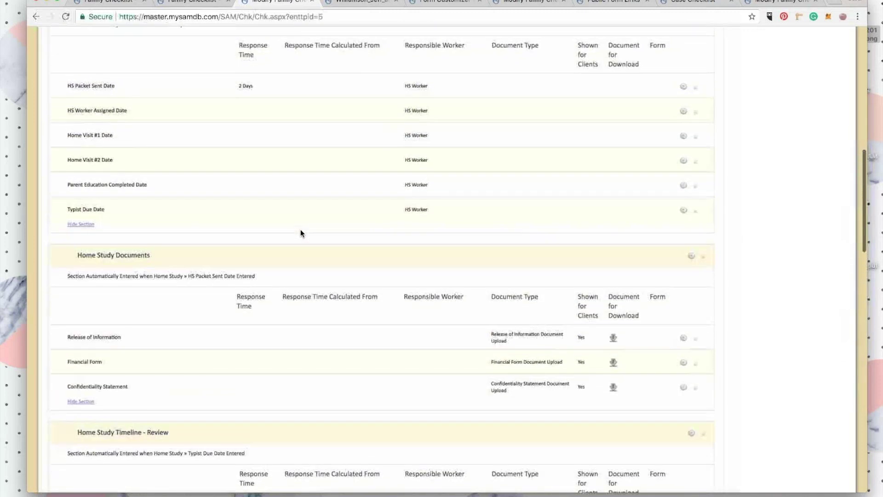